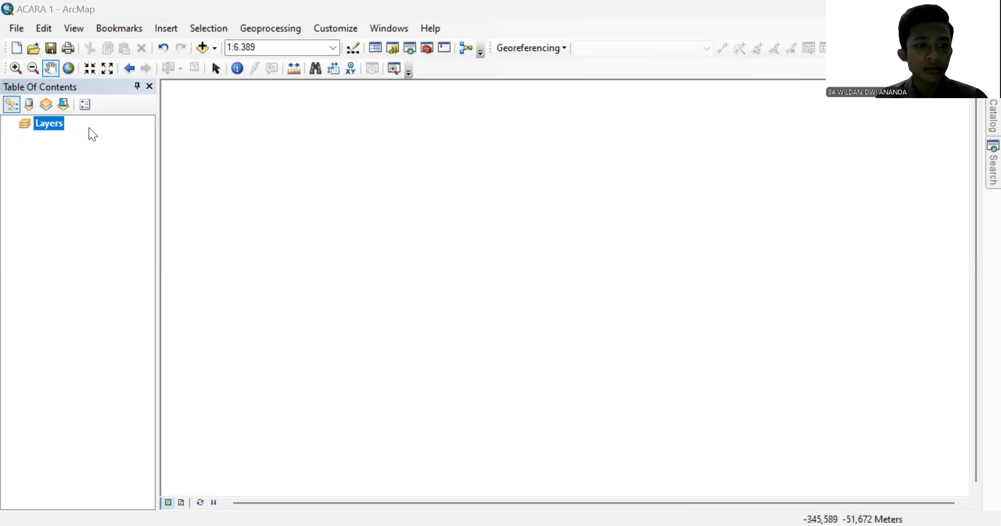
Open the data frame's coordinate system settings and expand Projected Coordinate Systems to UTM, WGS 1984, Southern Hemisphere.
right_click(28, 121)
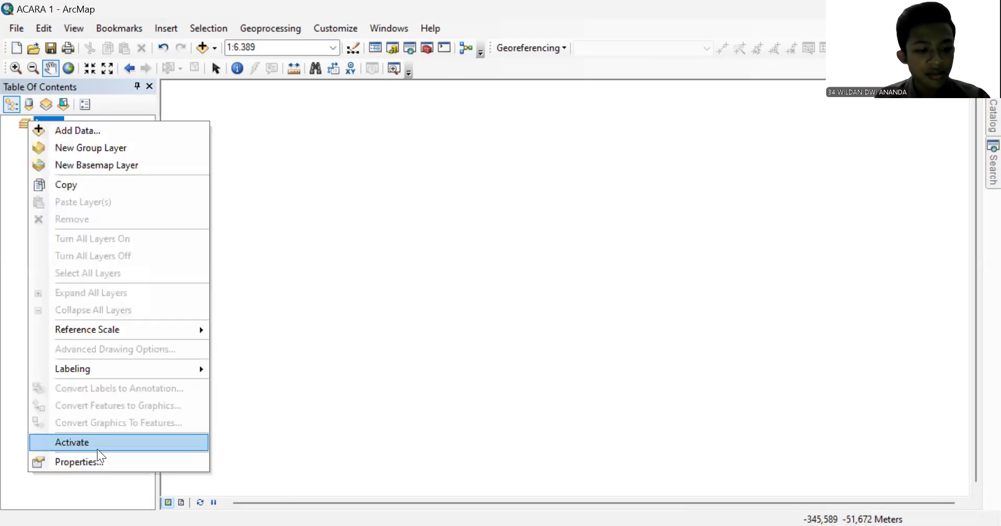
click(136, 462)
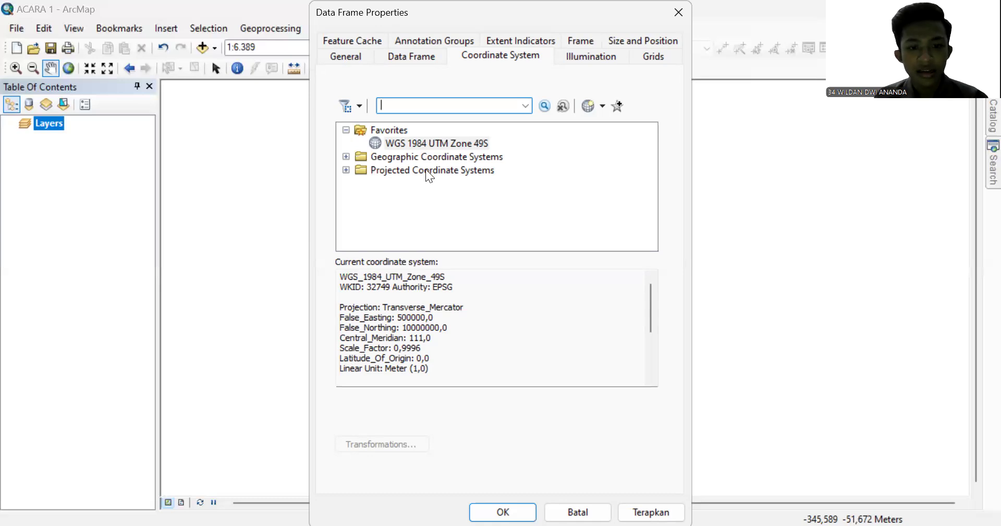
click(485, 171)
double_click(485, 171)
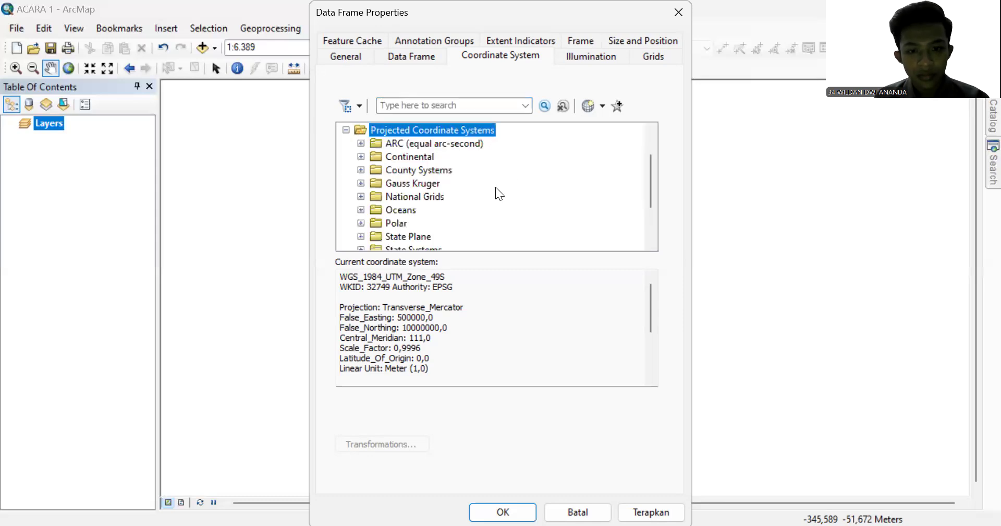
scroll(495, 187, down, 2)
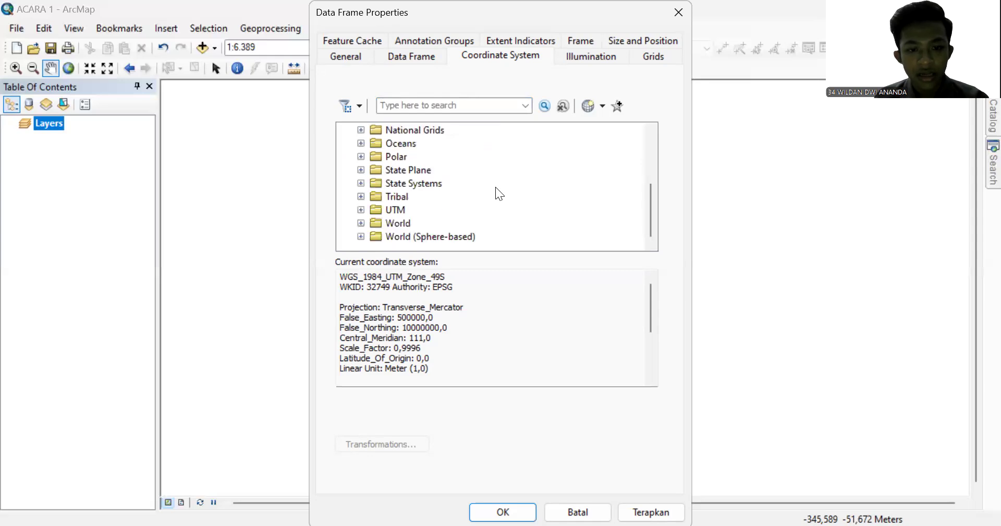
double_click(395, 209)
scroll(445, 205, down, 2)
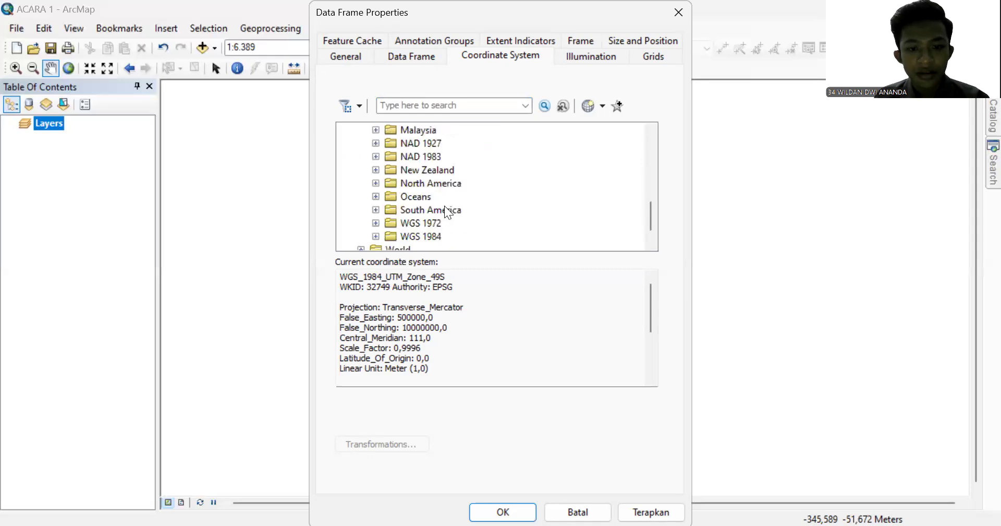
double_click(437, 236)
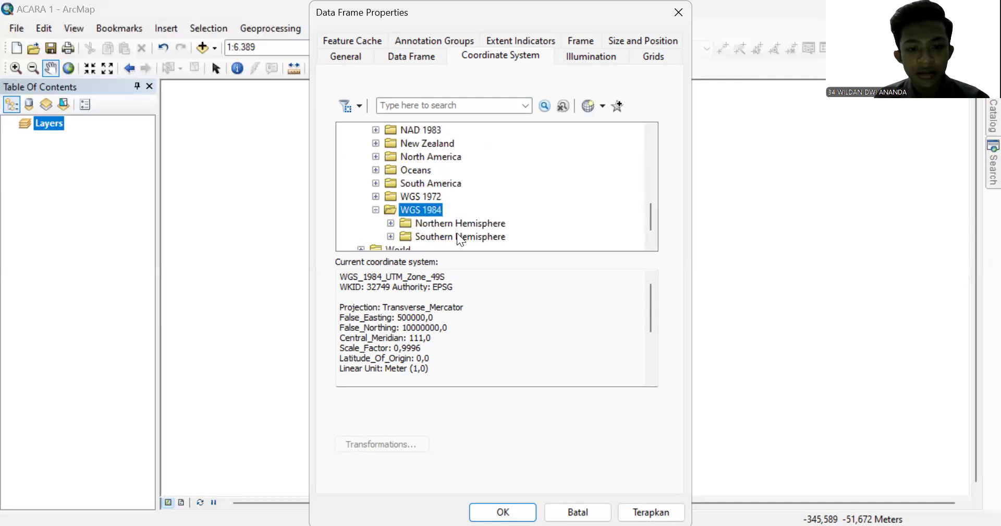
double_click(503, 237)
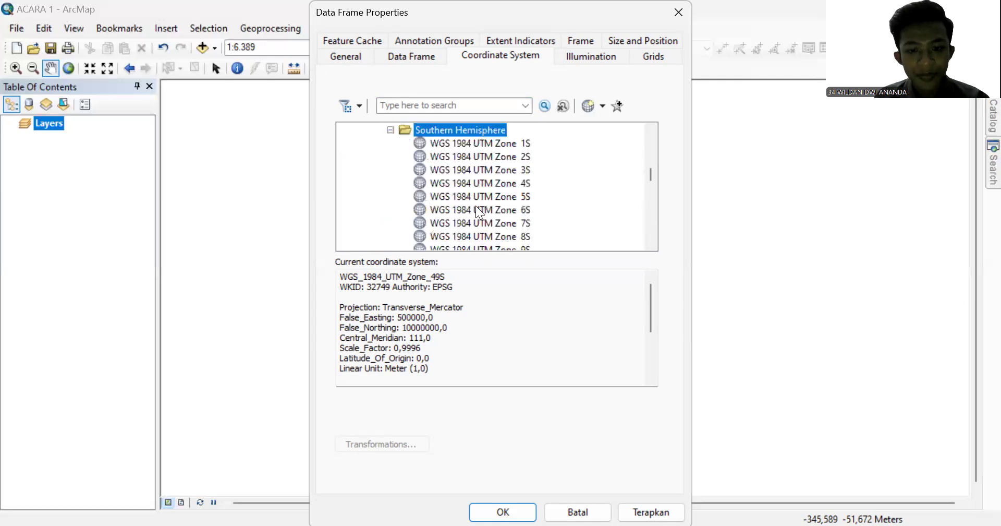
Assign WGS 1984 UTM Zone 49S as the data frame's coordinate system and apply it.
scroll(476, 205, down, 2)
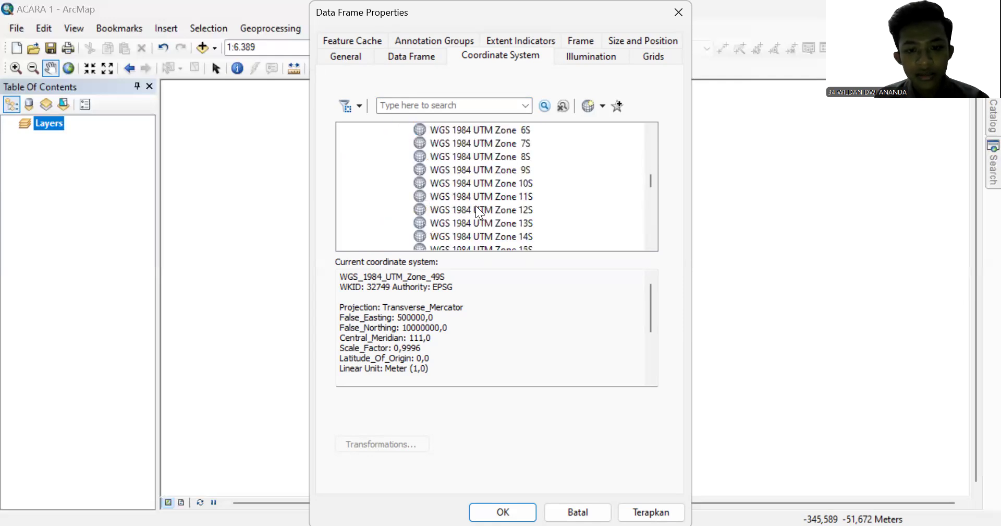
scroll(476, 206, down, 2)
scroll(475, 206, down, 2)
scroll(475, 206, down, 8)
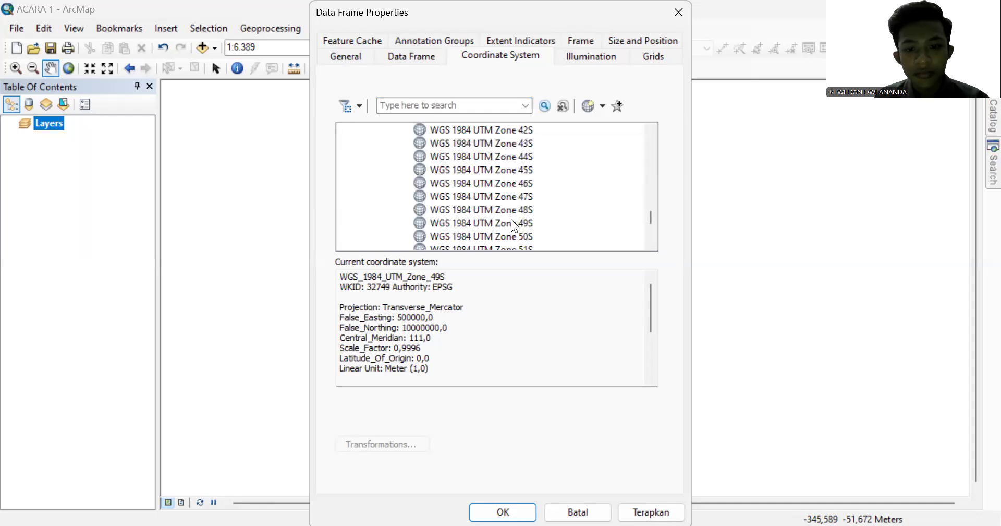
click(513, 224)
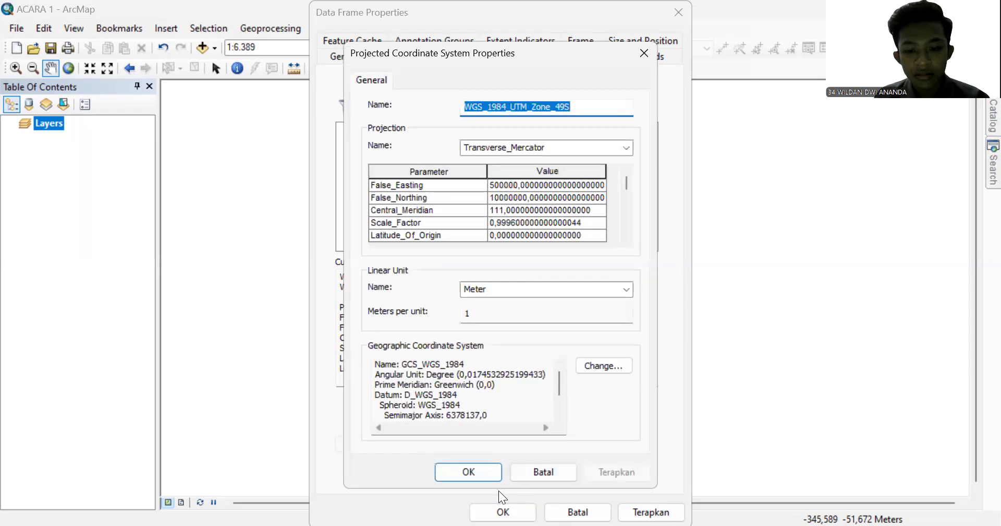
click(473, 472)
click(639, 509)
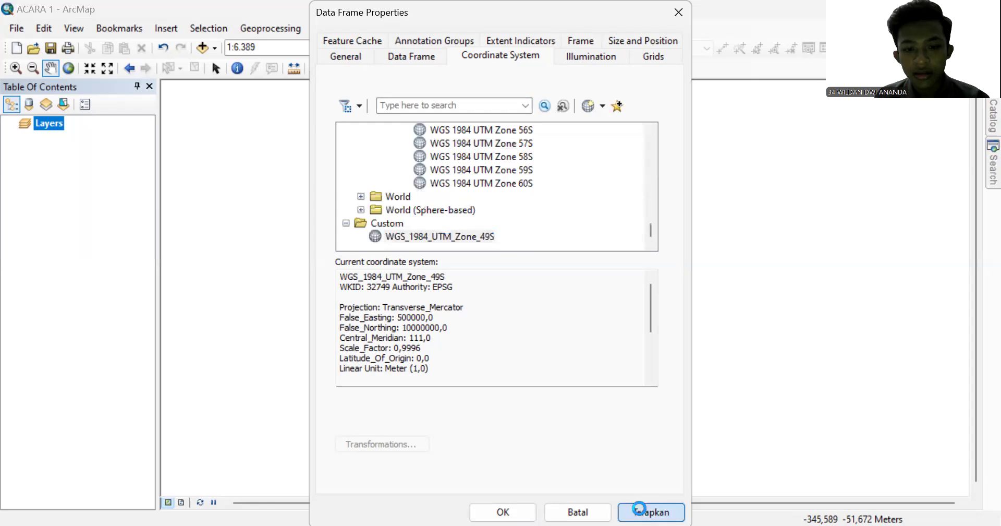
click(512, 501)
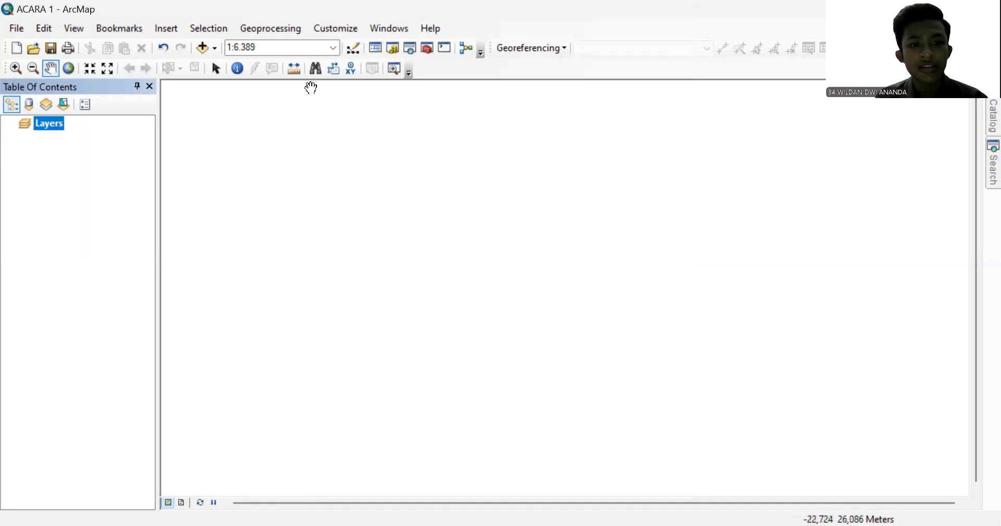
Check in the list of available toolbars whether Georeferencing is enabled.
click(338, 27)
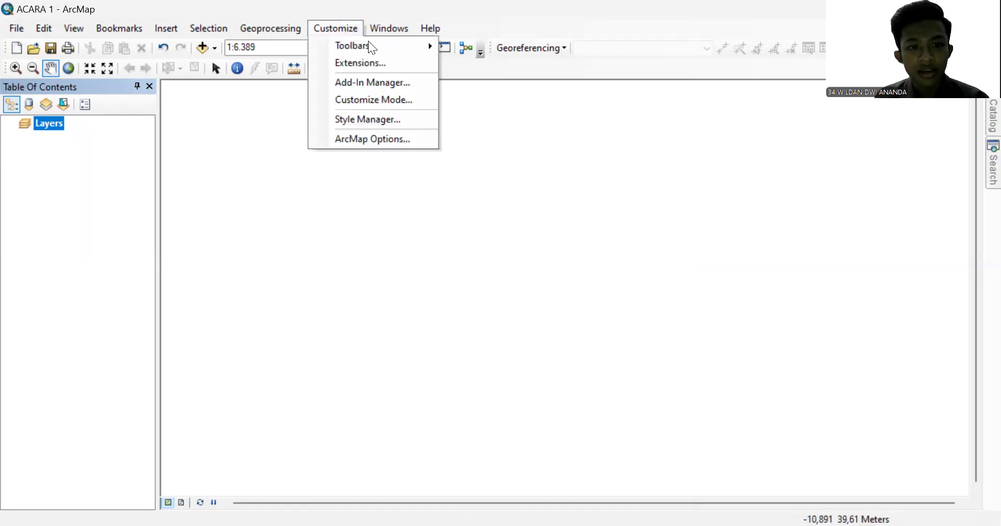
mouse_move(368, 41)
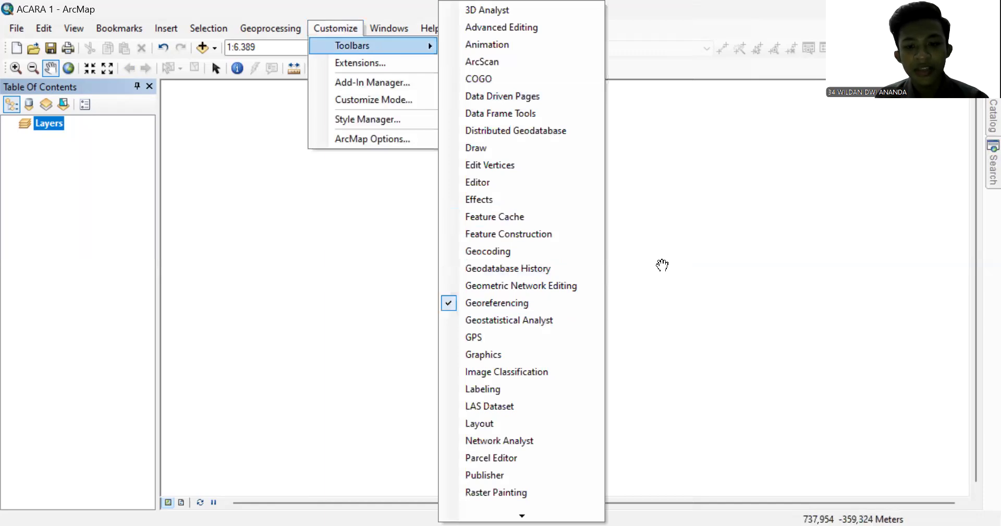
click(635, 278)
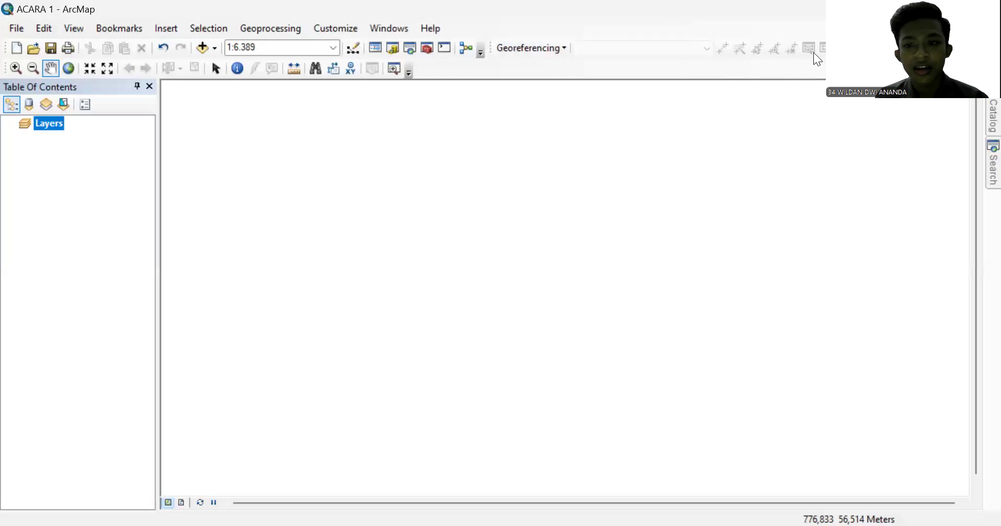
Start adding data to the Layers data frame and connect to the DATA Arcgis folder on drive D:.
right_click(29, 125)
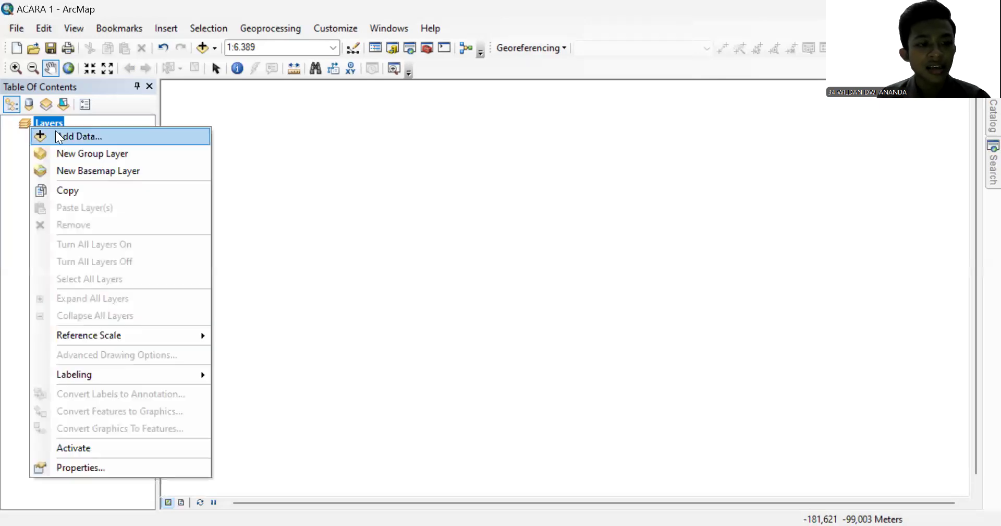
click(126, 135)
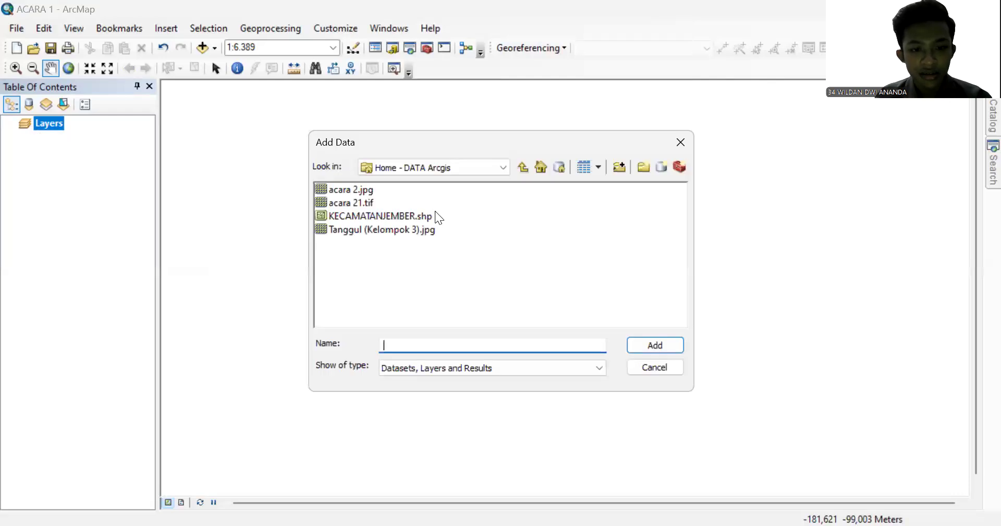
click(620, 166)
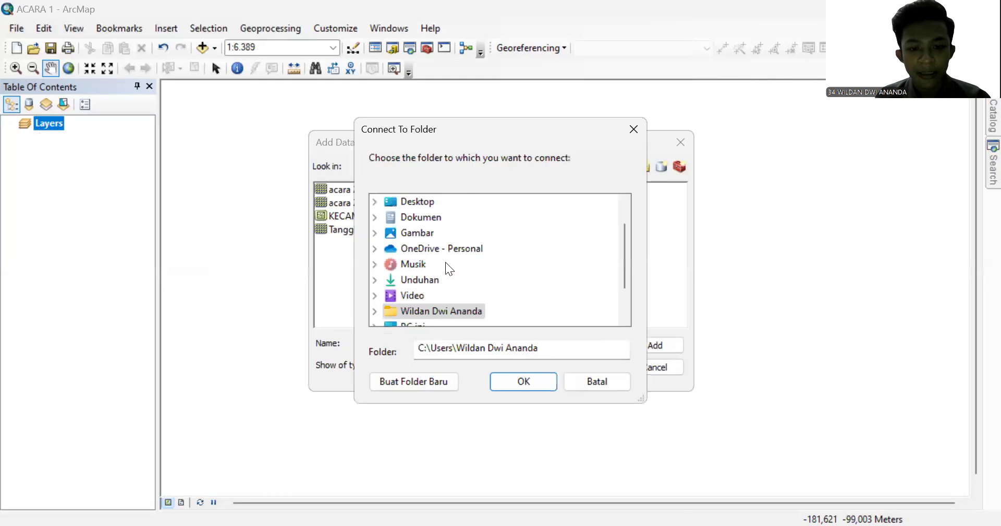
scroll(445, 262, down, 1)
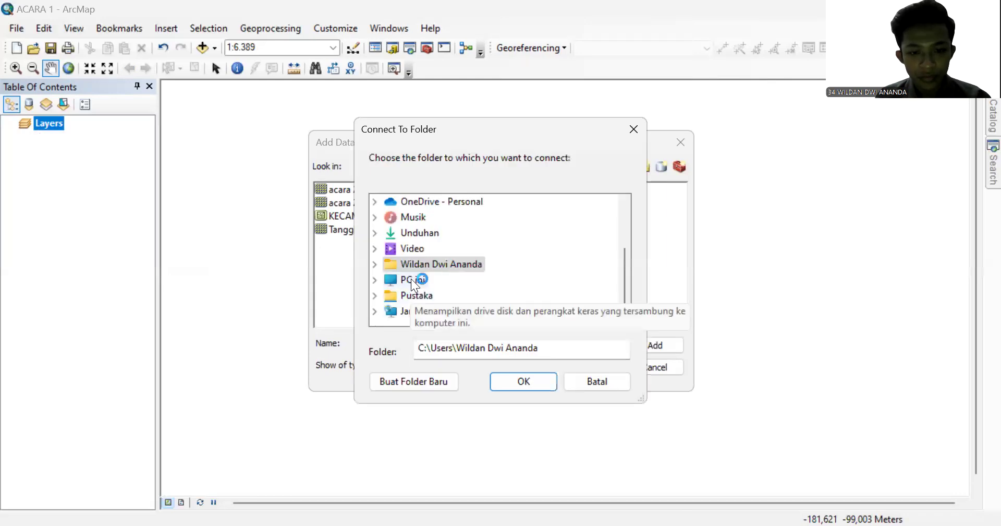
double_click(411, 280)
double_click(435, 311)
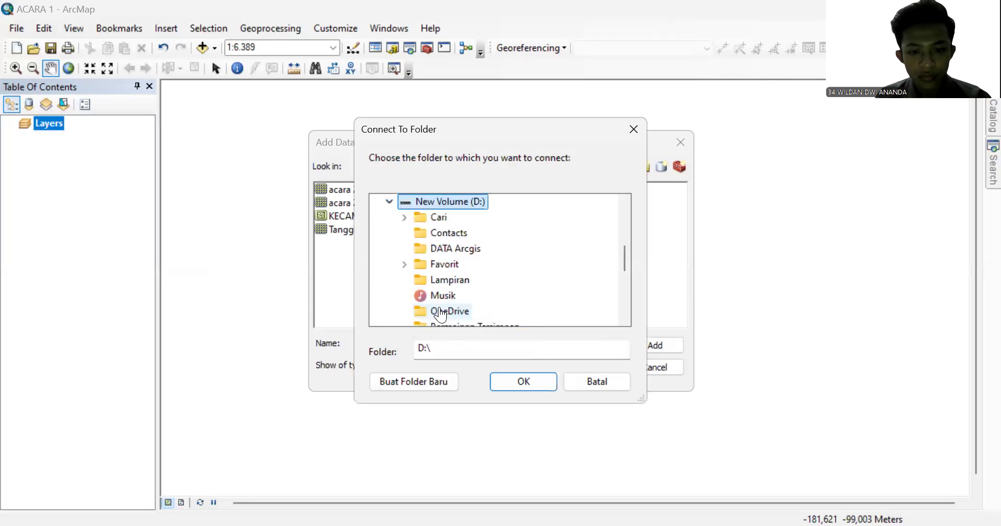
scroll(443, 279, down, 1)
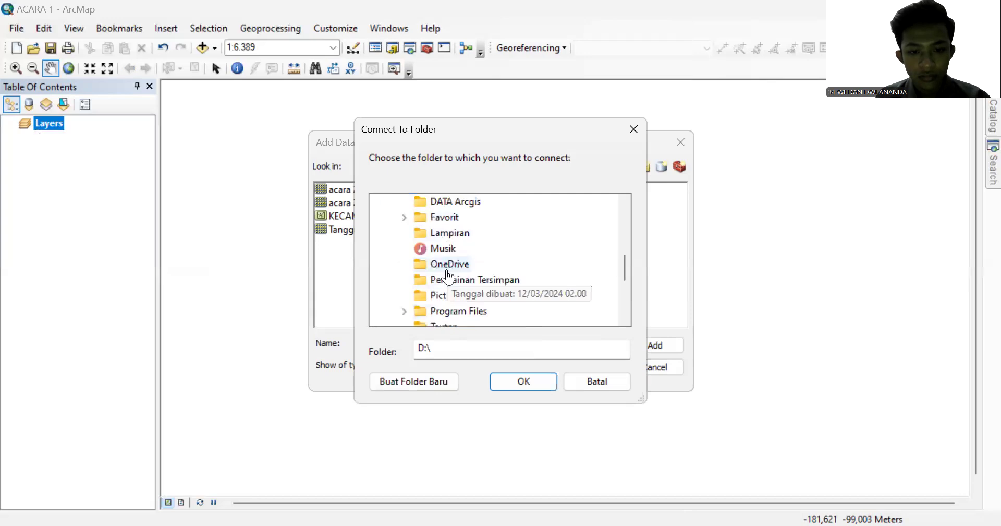
click(458, 202)
click(534, 380)
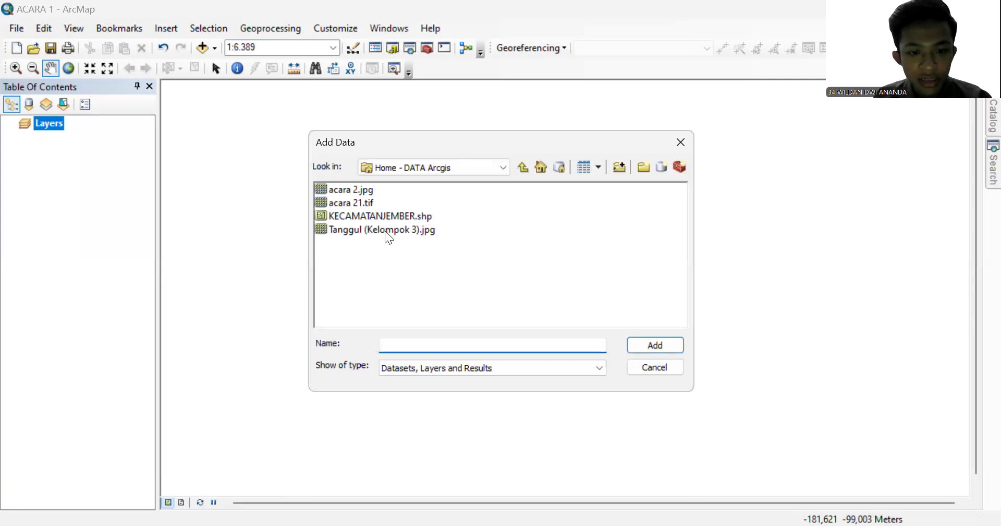
Add the Tanggul (Kelompok 3).jpg image to the map as a layer.
click(385, 231)
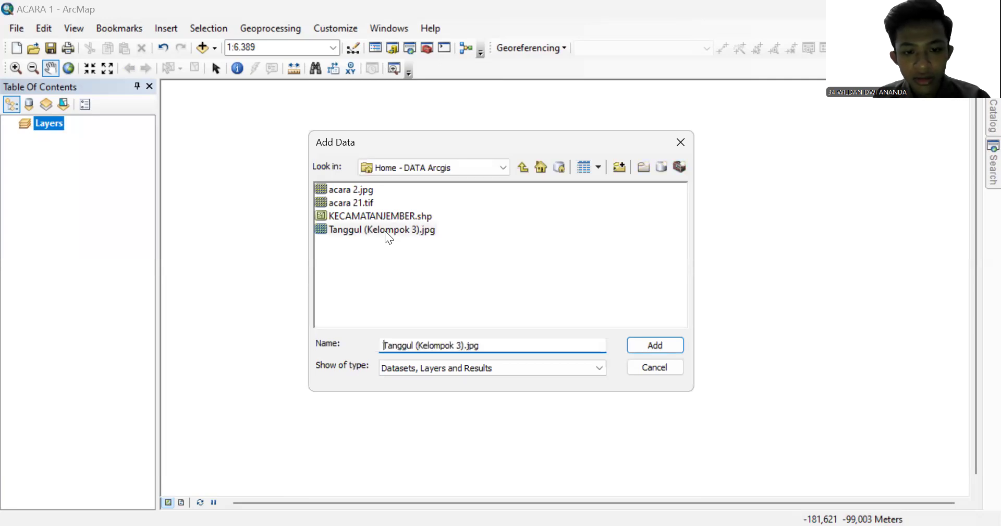
click(647, 343)
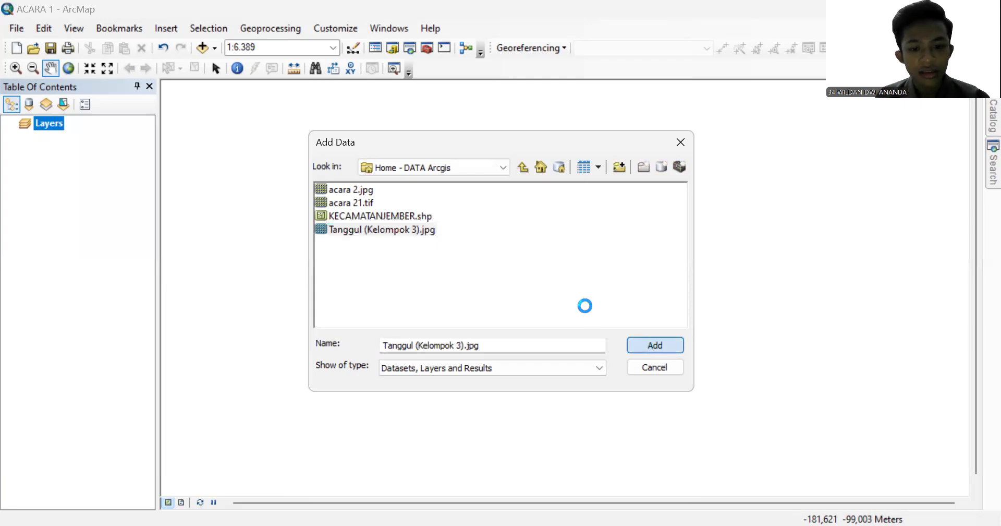
click(616, 342)
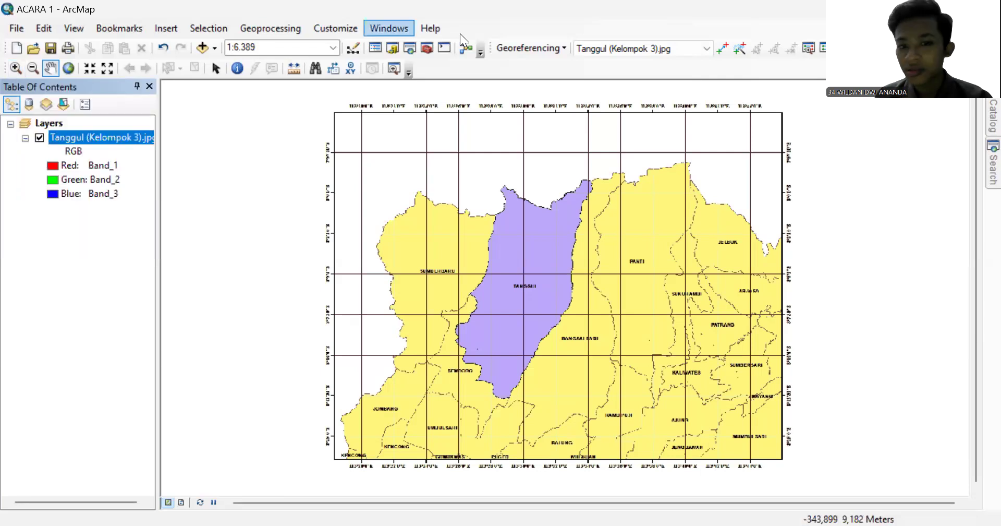
Check the georeferencing Auto Adjust option, and place the first control point at the centre of the map's upper-left grid intersection.
click(537, 49)
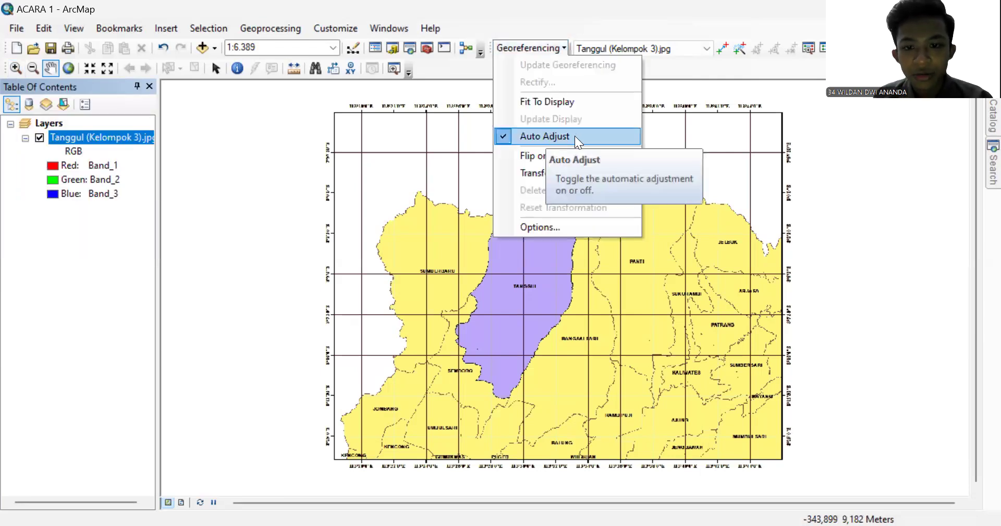
click(313, 99)
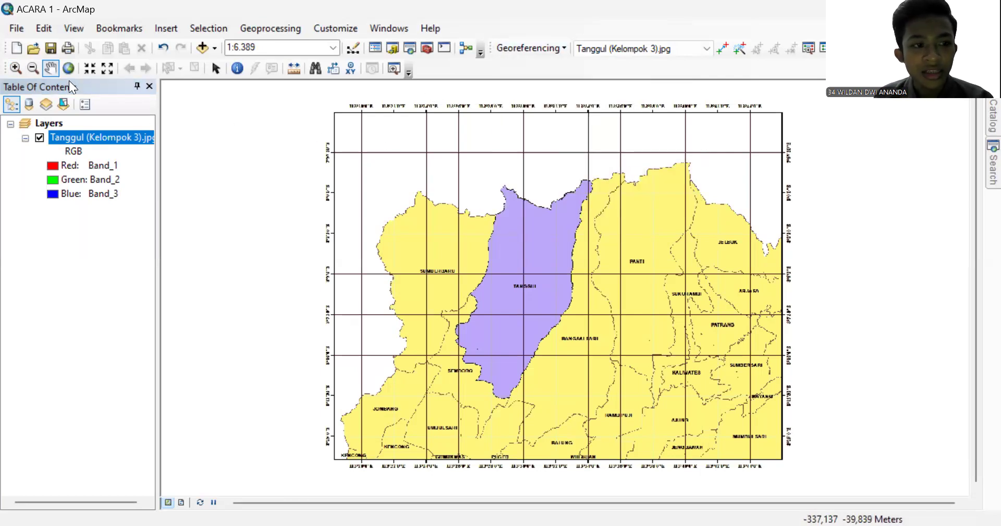
click(16, 68)
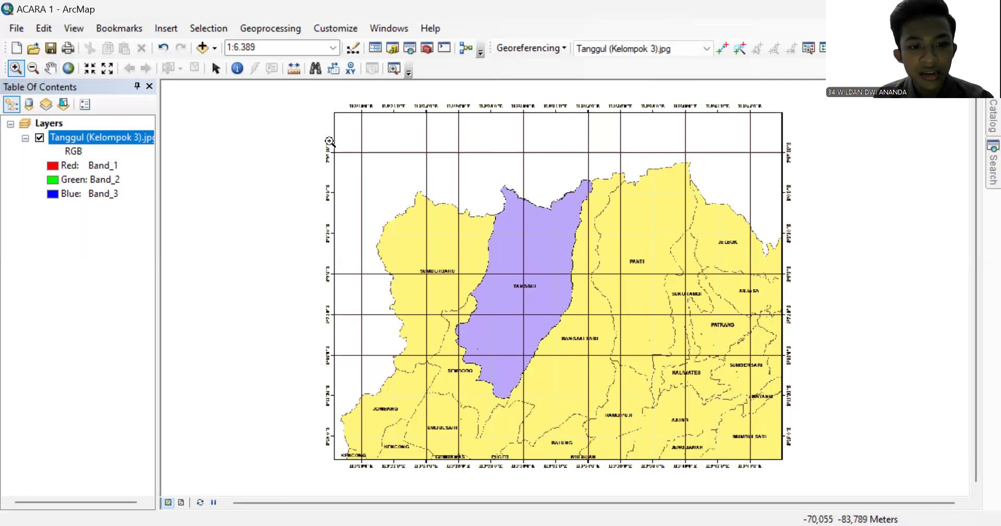
drag(351, 145, 372, 157)
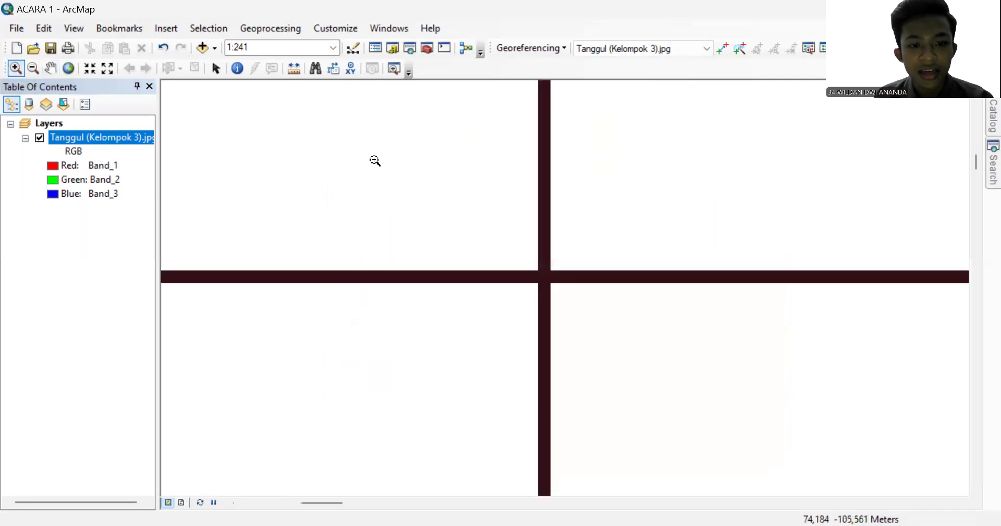
drag(470, 217, 639, 349)
drag(444, 190, 631, 342)
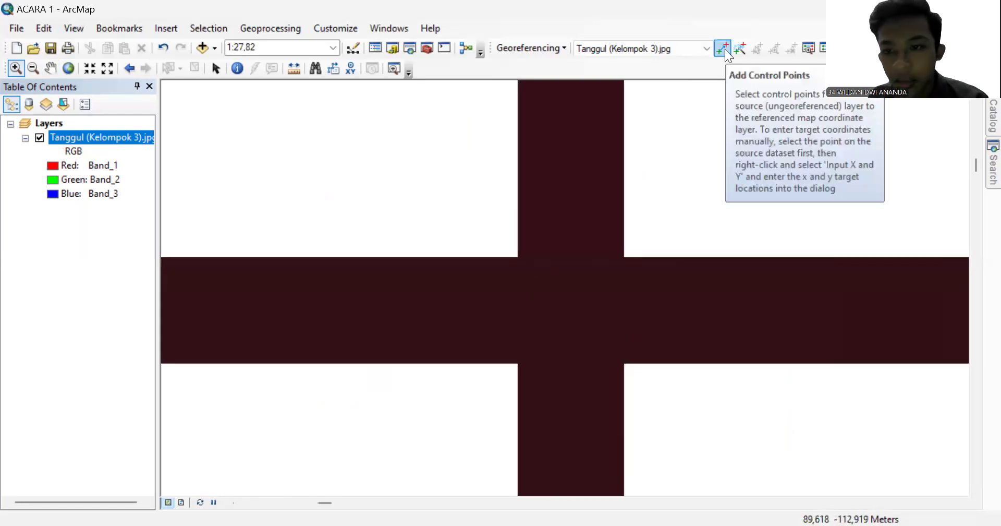
click(725, 49)
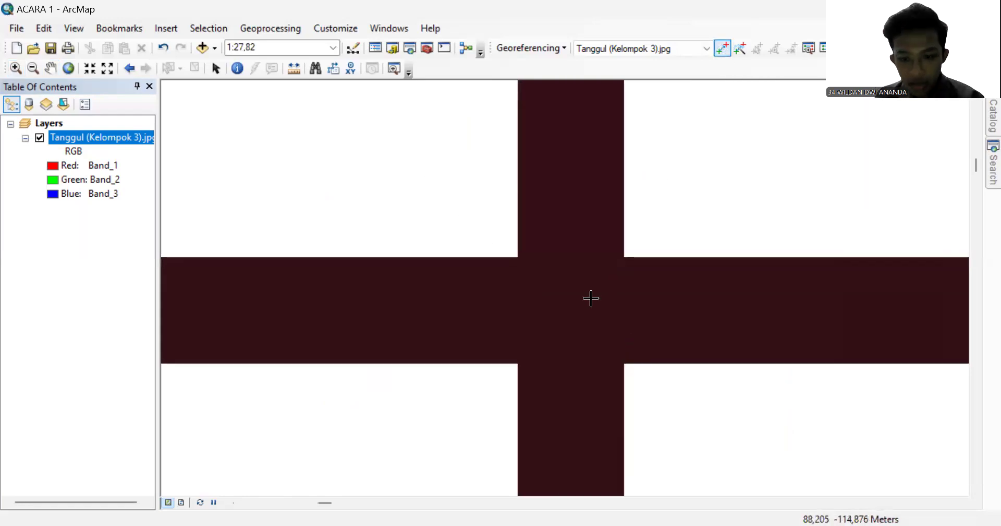
click(569, 315)
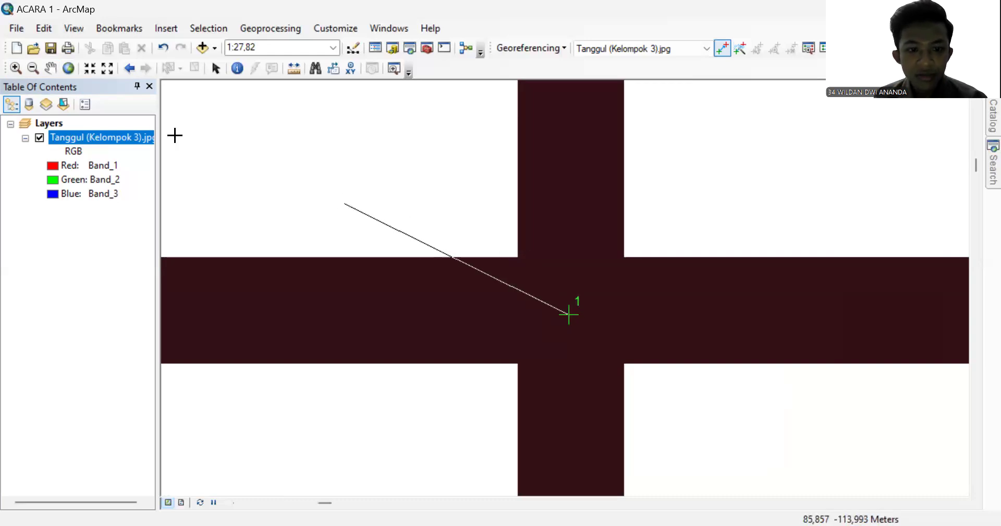
Start entering degree-minute-second coordinates for control point 1, setting its longitude to 113° 20' 0" E.
click(33, 70)
drag(418, 210, 634, 304)
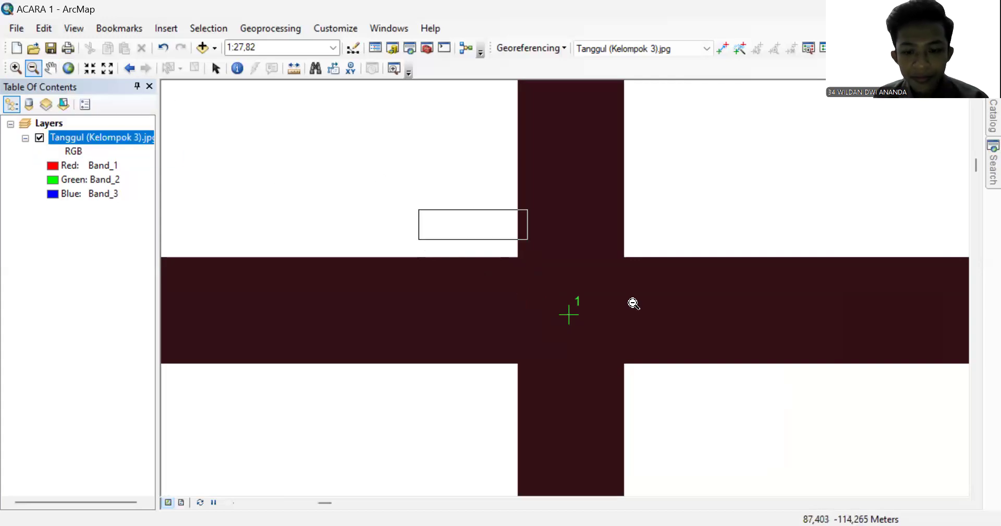
click(634, 304)
click(480, 246)
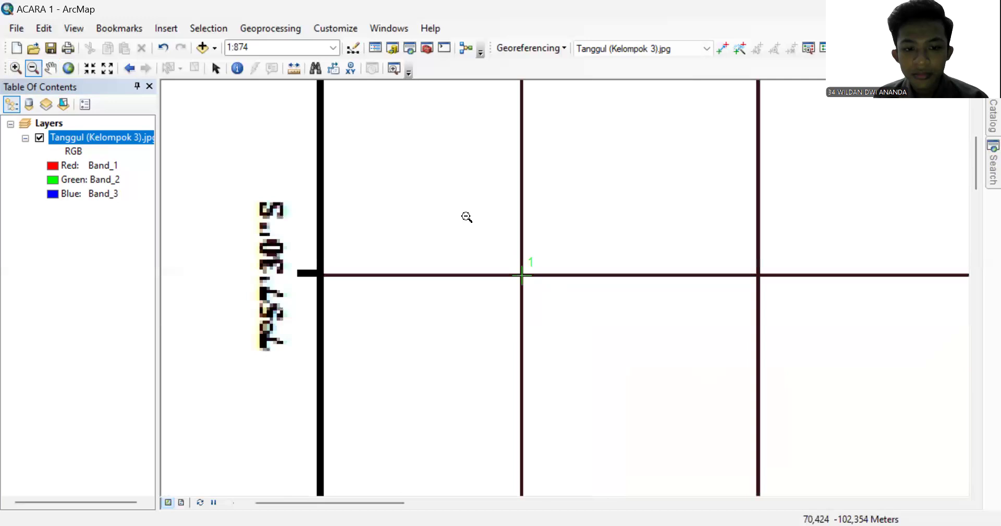
click(466, 180)
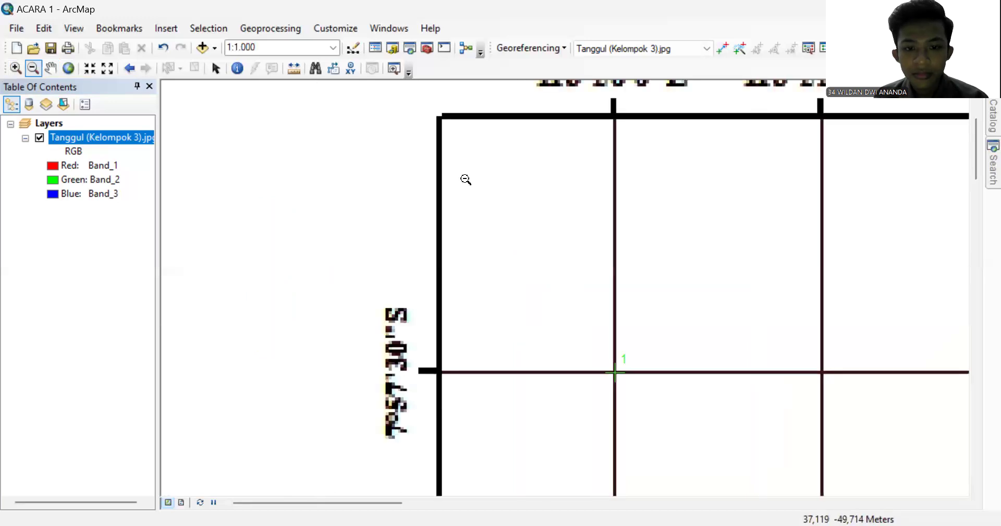
click(521, 174)
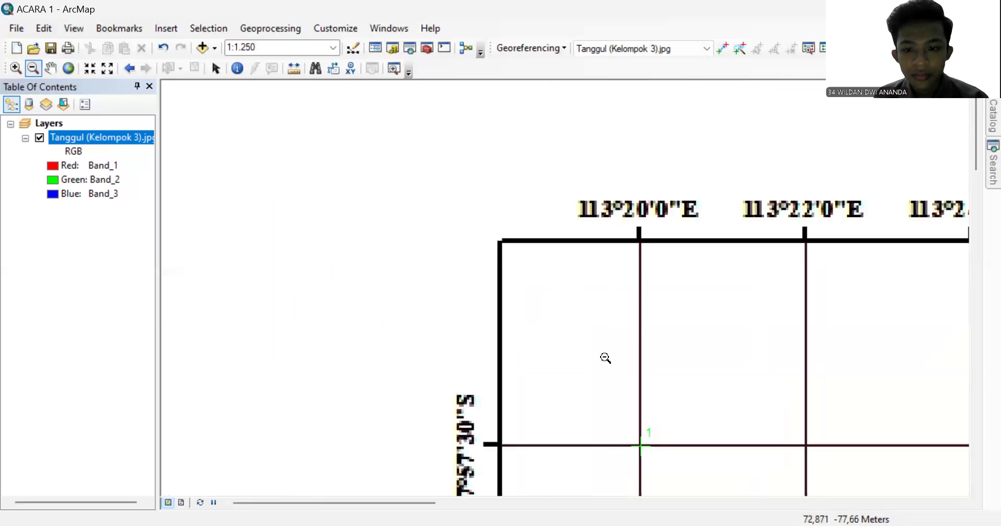
click(603, 358)
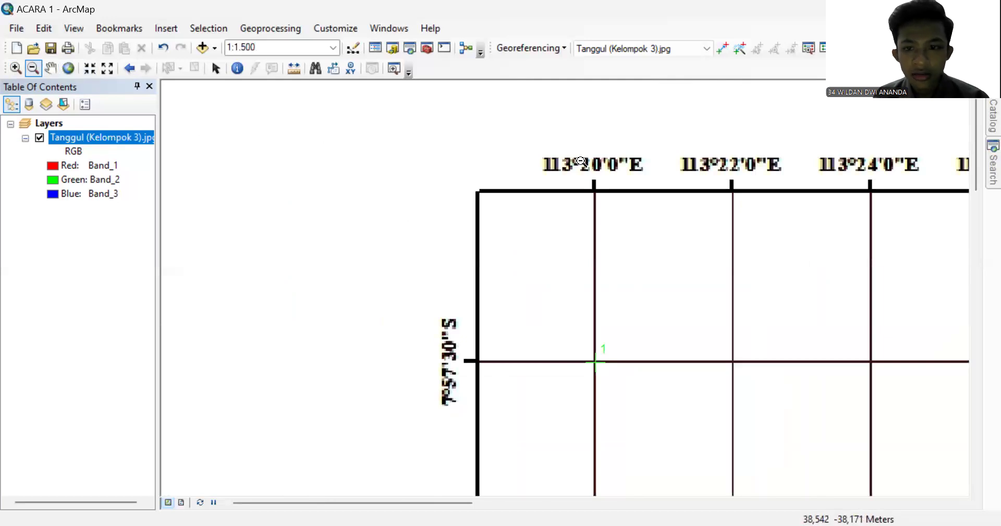
click(723, 50)
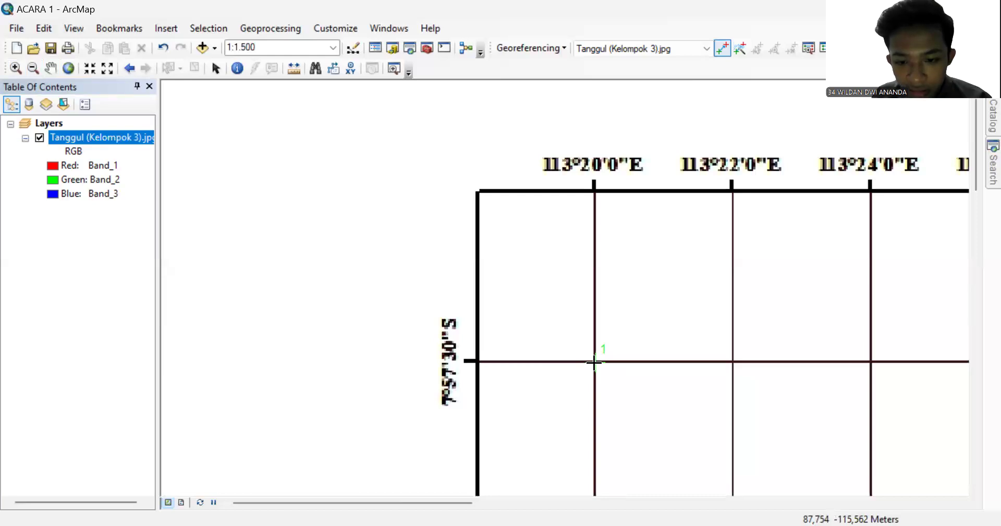
right_click(594, 362)
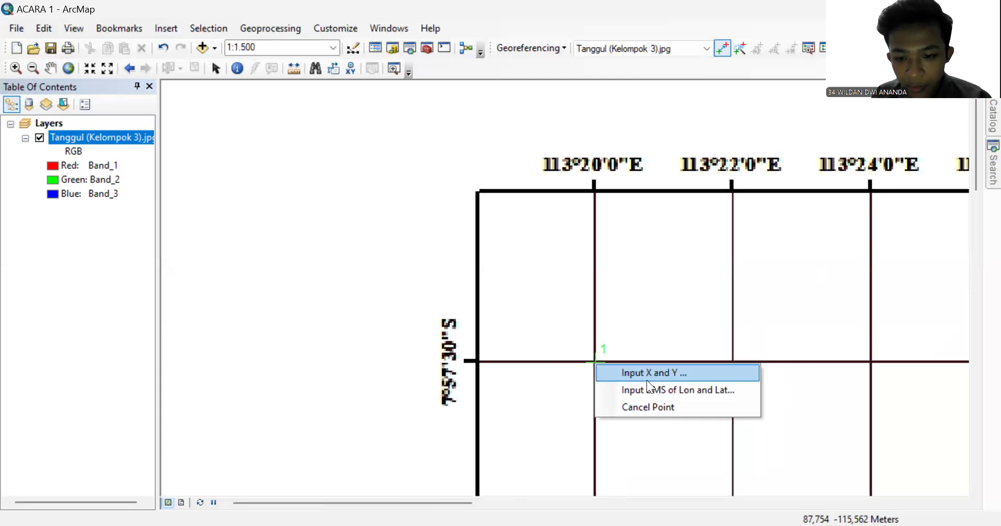
click(709, 393)
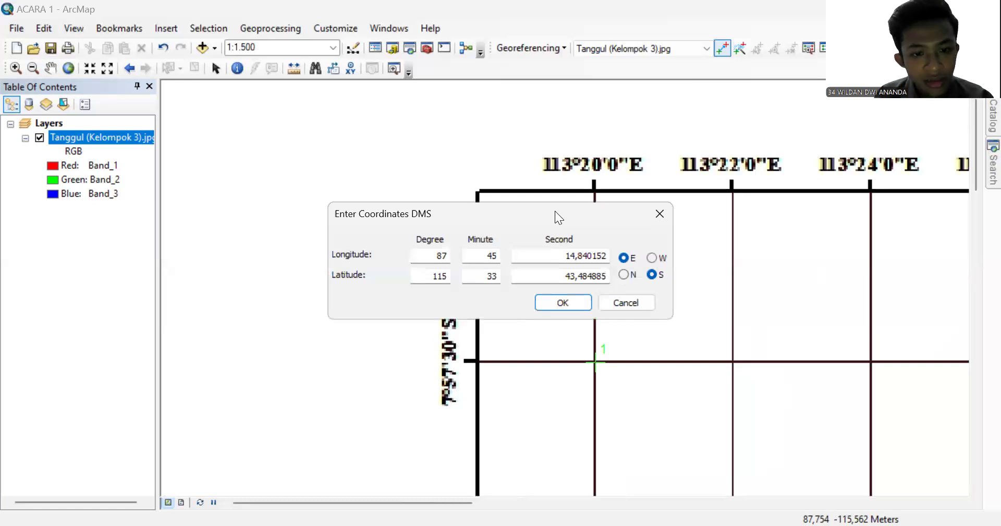
drag(555, 211, 364, 141)
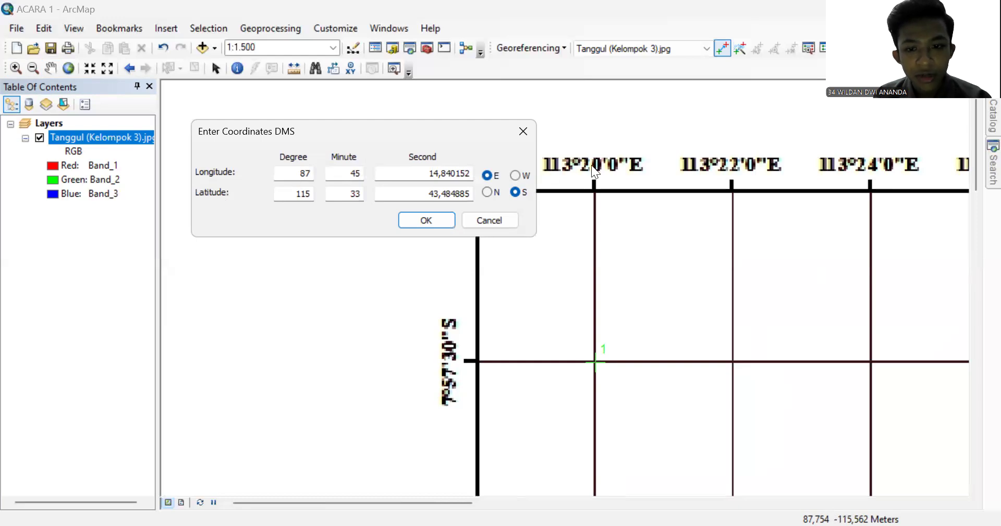
double_click(293, 173)
text(113)
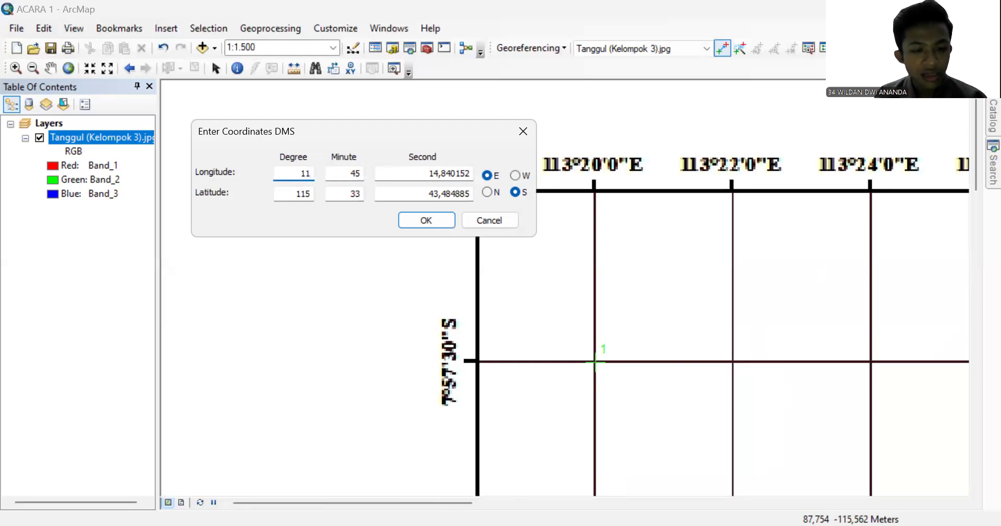
double_click(349, 172)
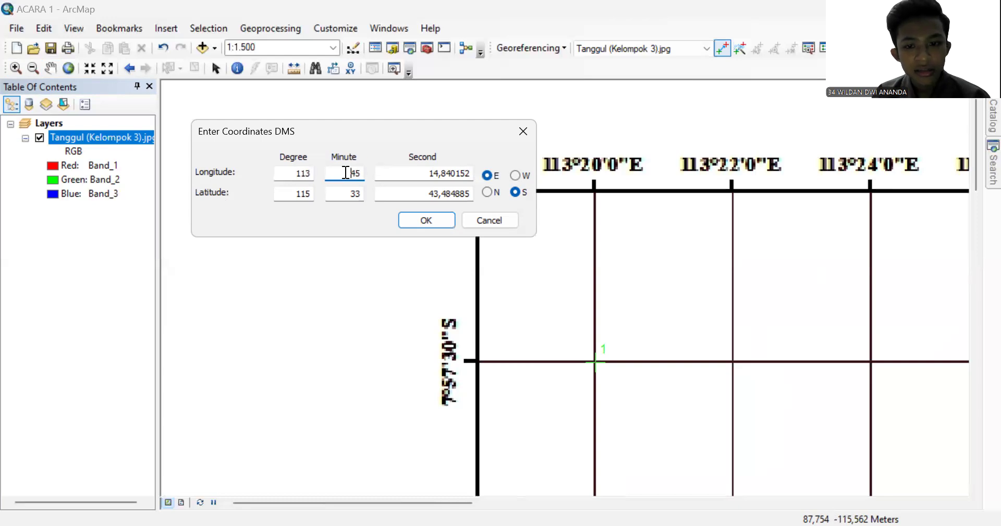
text(20)
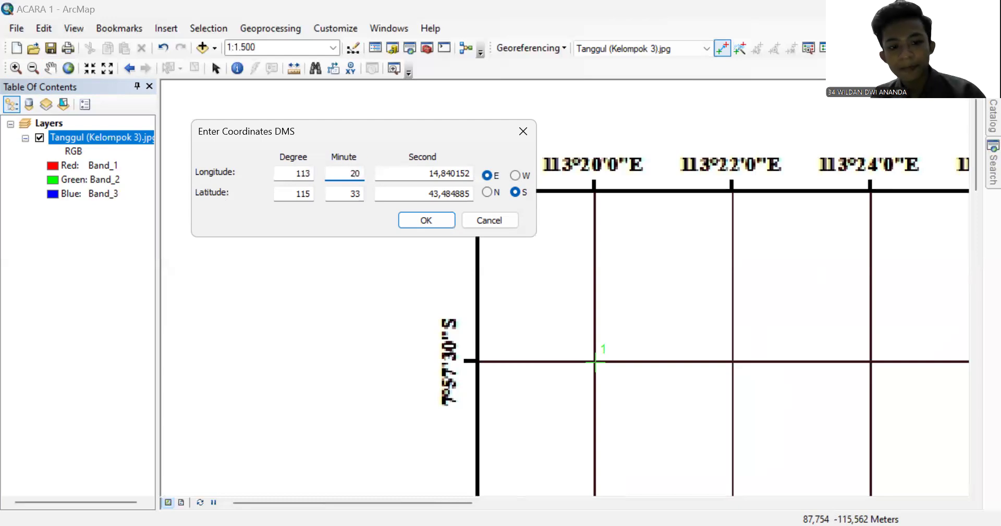
drag(426, 174, 476, 180)
text(0)
Set control point 1's latitude to 7° 57' 30" S and apply its coordinates.
drag(292, 191, 319, 196)
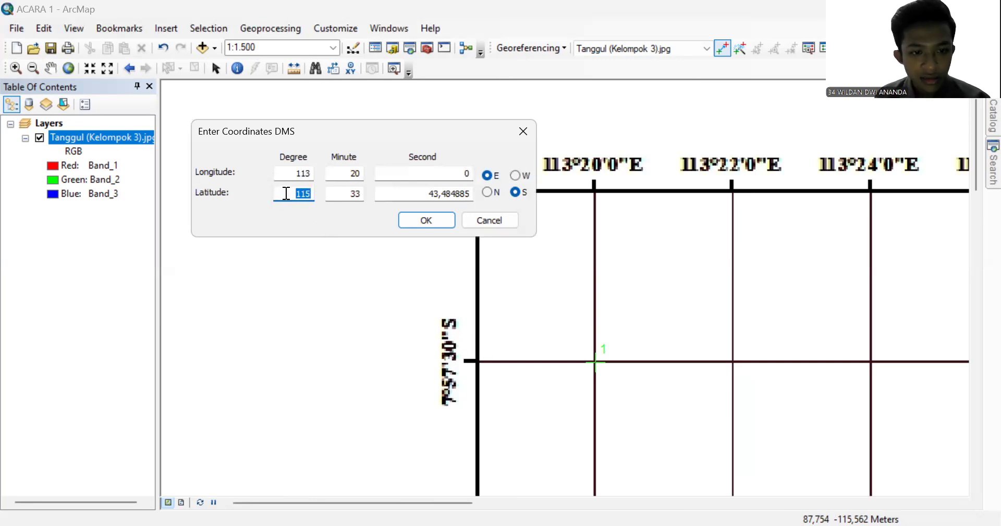
text(7)
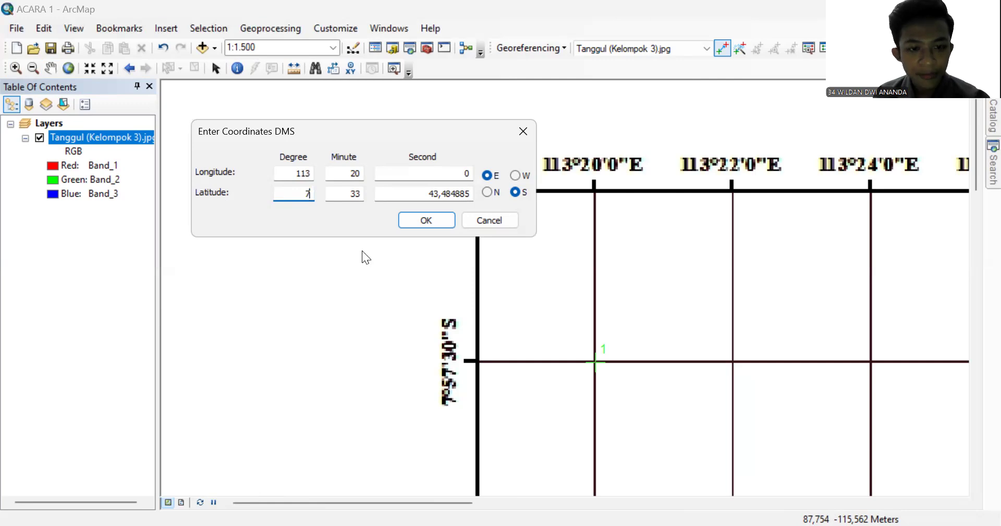
click(341, 193)
key(shift+End)
text(57)
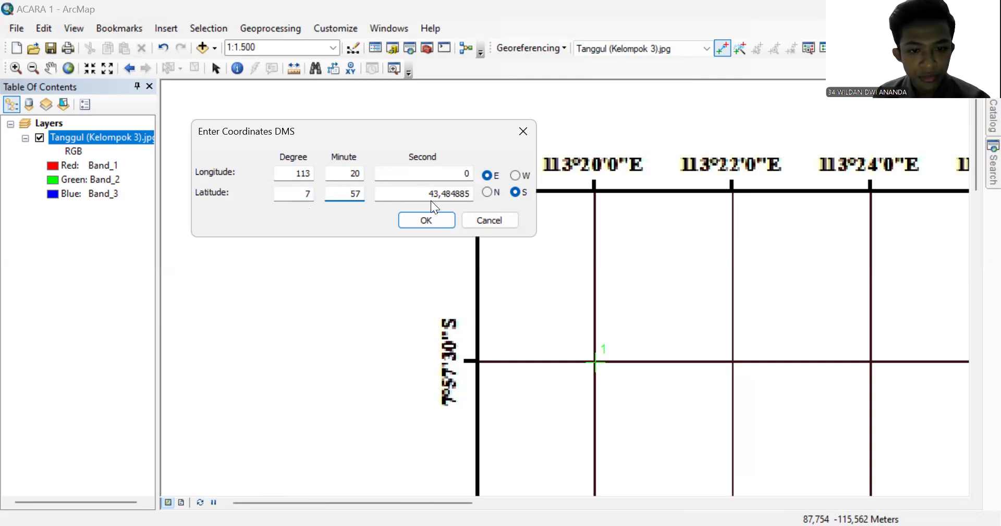
drag(429, 194, 478, 192)
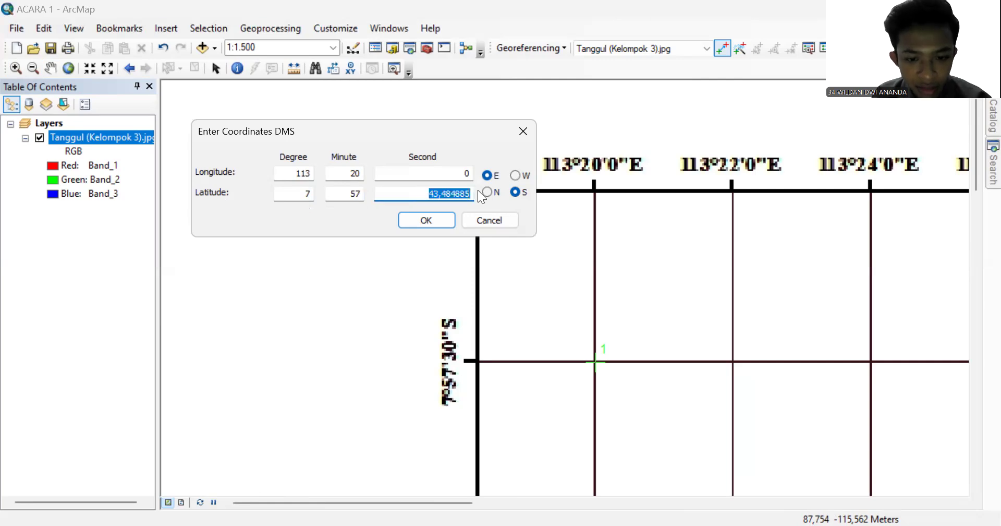
text(30)
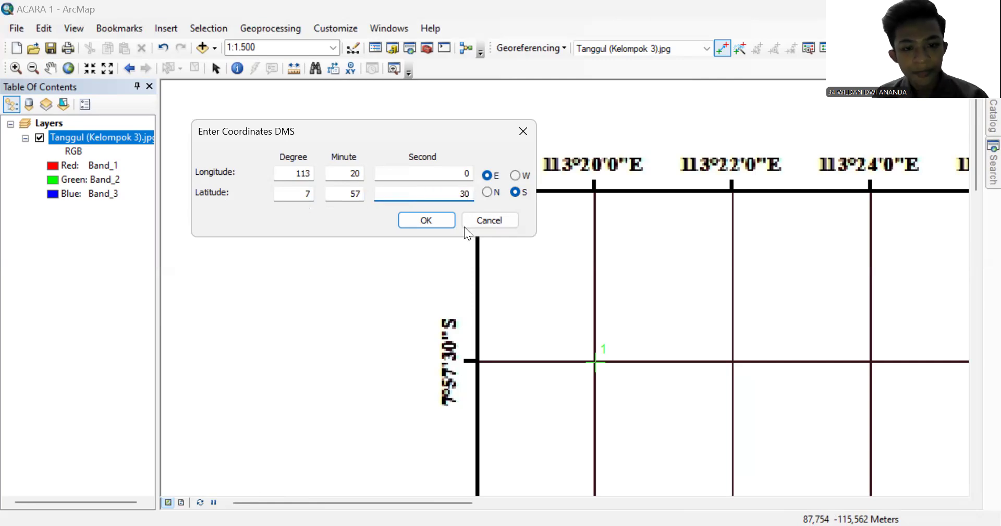
click(434, 221)
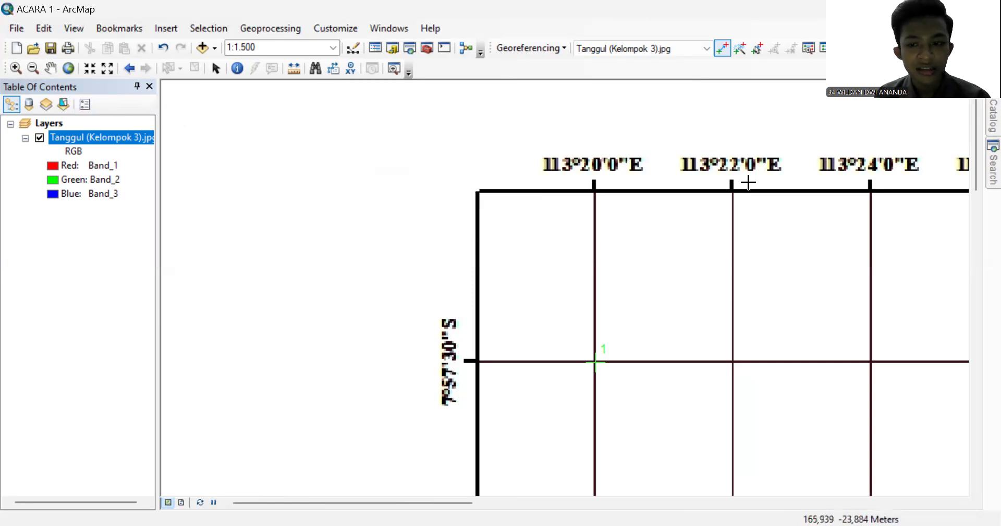
Place the second control point at the centre of the map's upper-right grid intersection, at 113°44'0"E and 7°57'30"S.
click(51, 68)
drag(640, 322, 319, 288)
drag(686, 325, 381, 279)
mouse_move(639, 281)
mouse_down()
mouse_move(347, 331)
mouse_move(287, 314)
mouse_up()
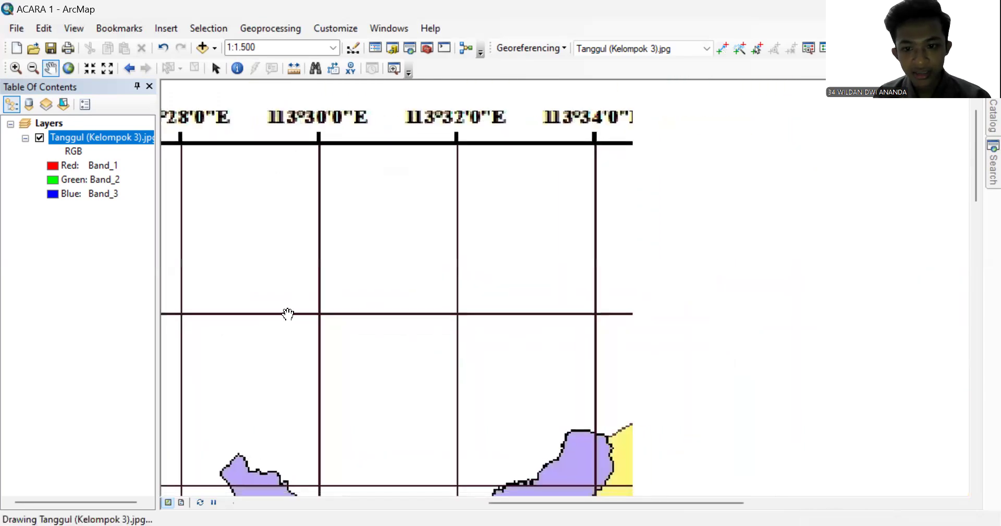
drag(588, 329, 272, 313)
drag(955, 297, 506, 304)
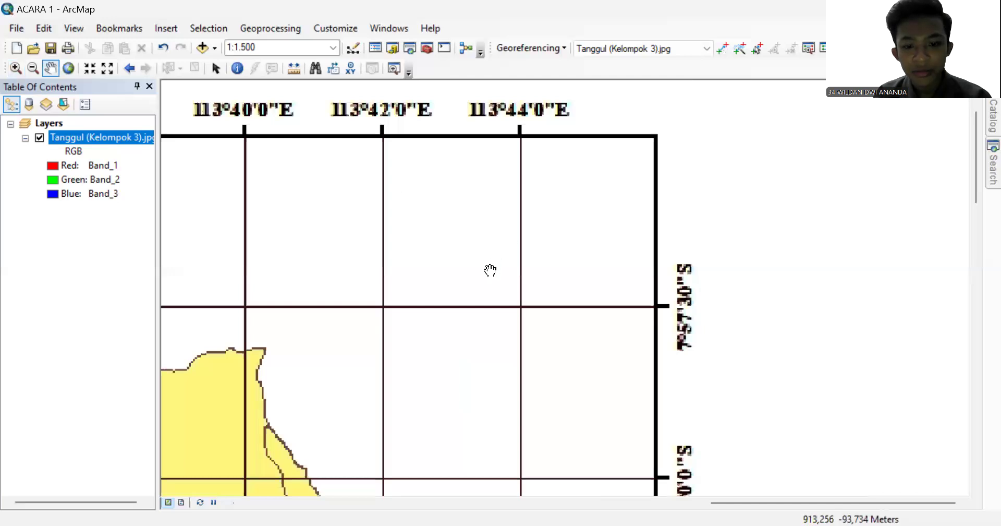
click(15, 68)
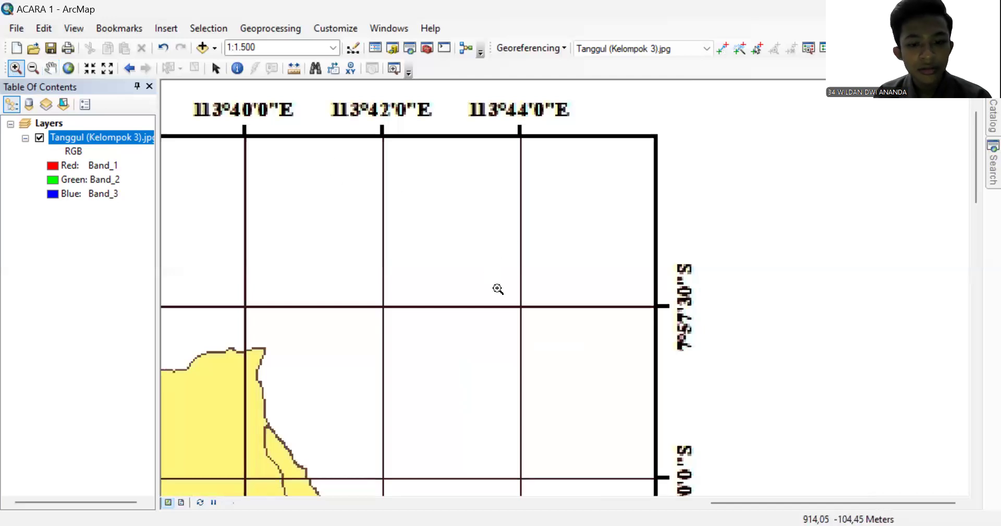
drag(496, 284, 547, 328)
drag(513, 252, 673, 379)
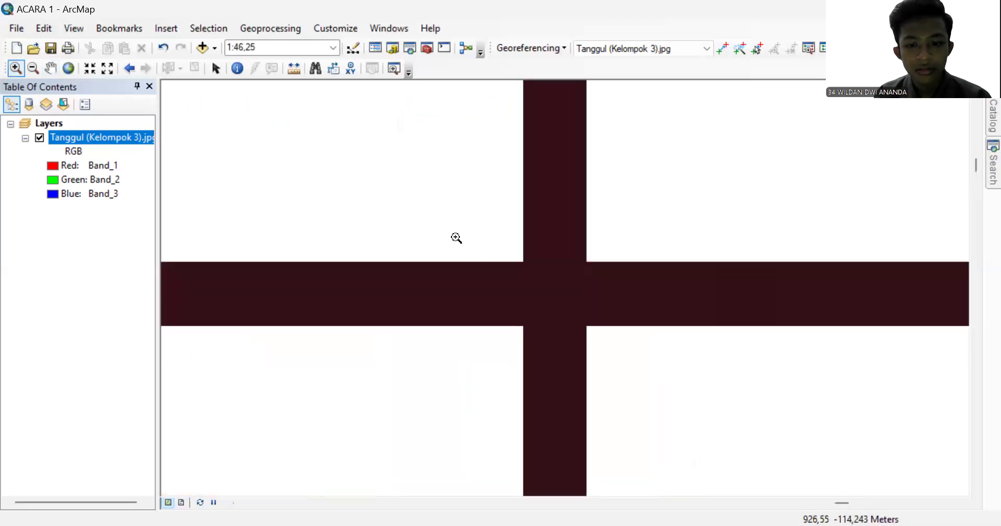
drag(423, 196, 665, 381)
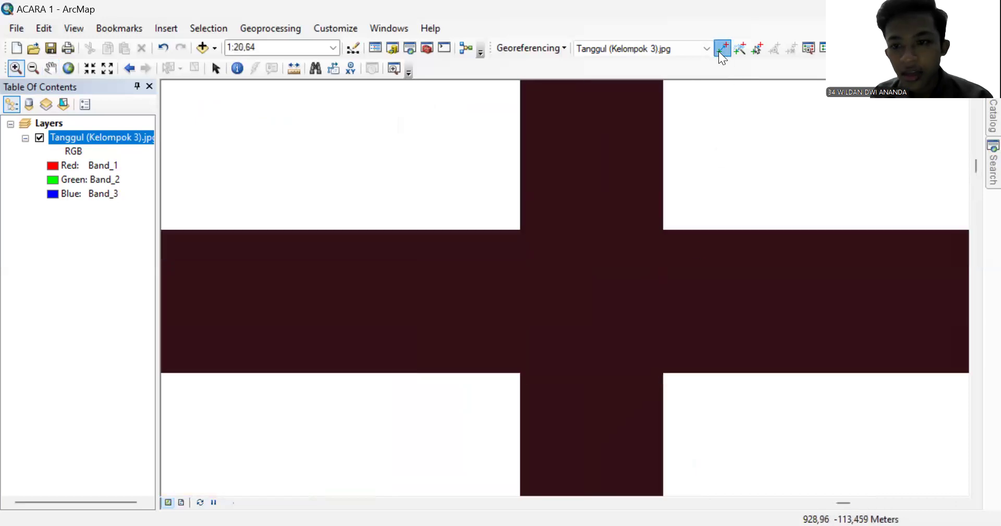
click(719, 51)
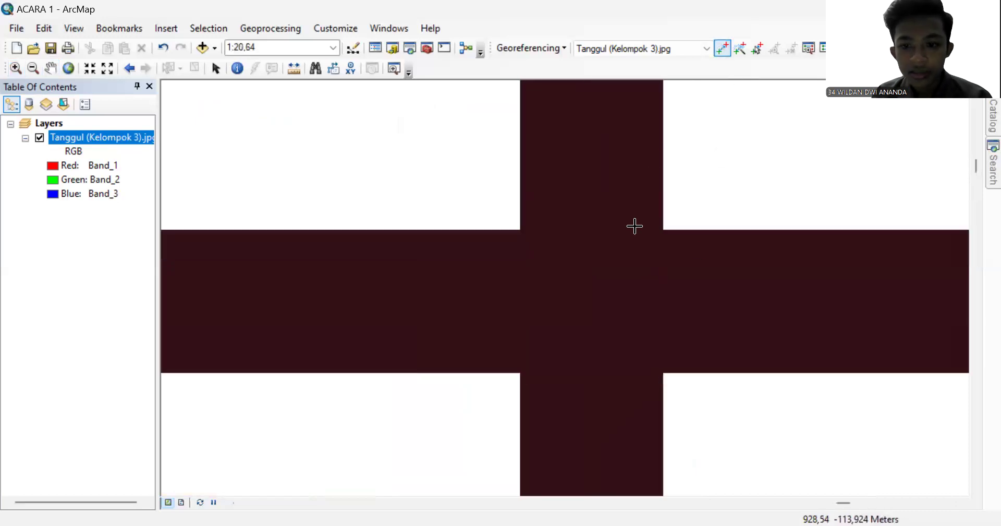
click(594, 303)
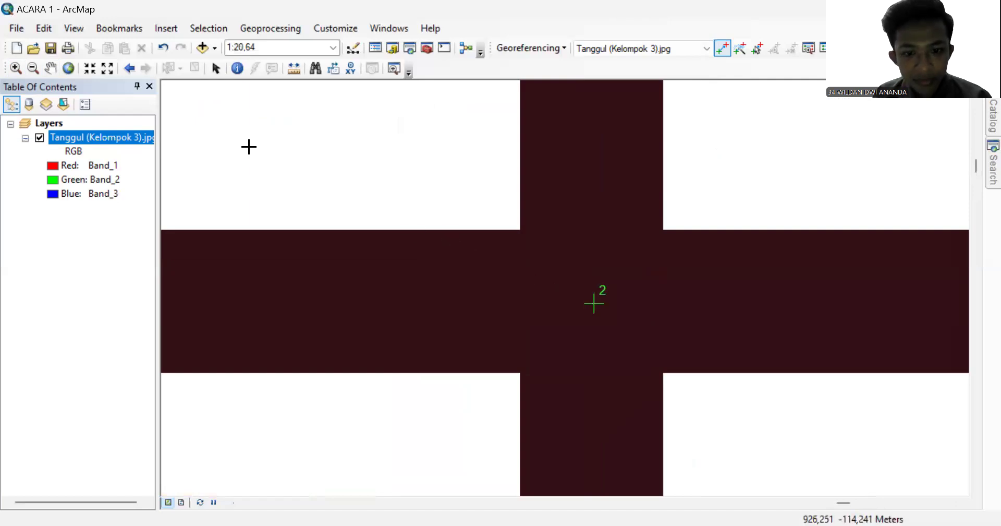
Start entering degree-minute-second coordinates for control point 2, setting its longitude to 113° 44' 0" E.
click(31, 73)
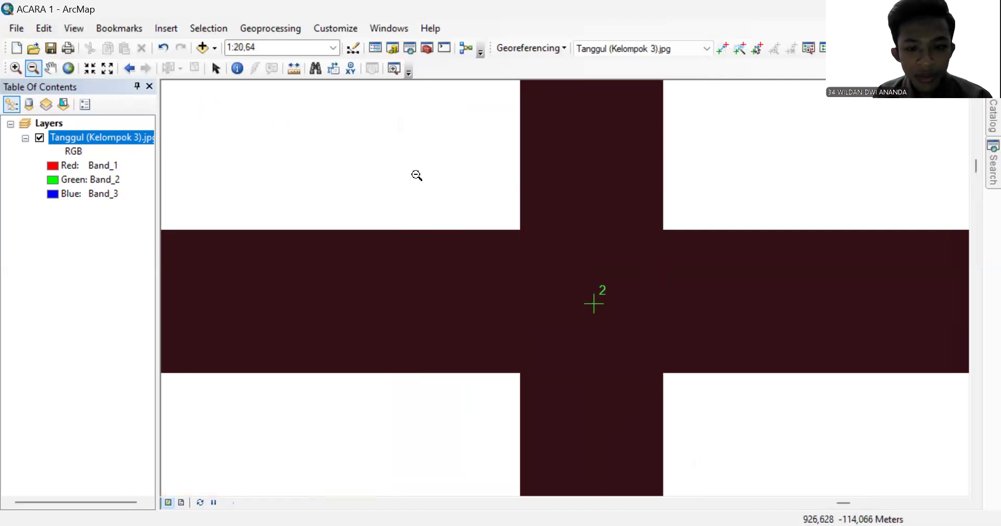
click(671, 372)
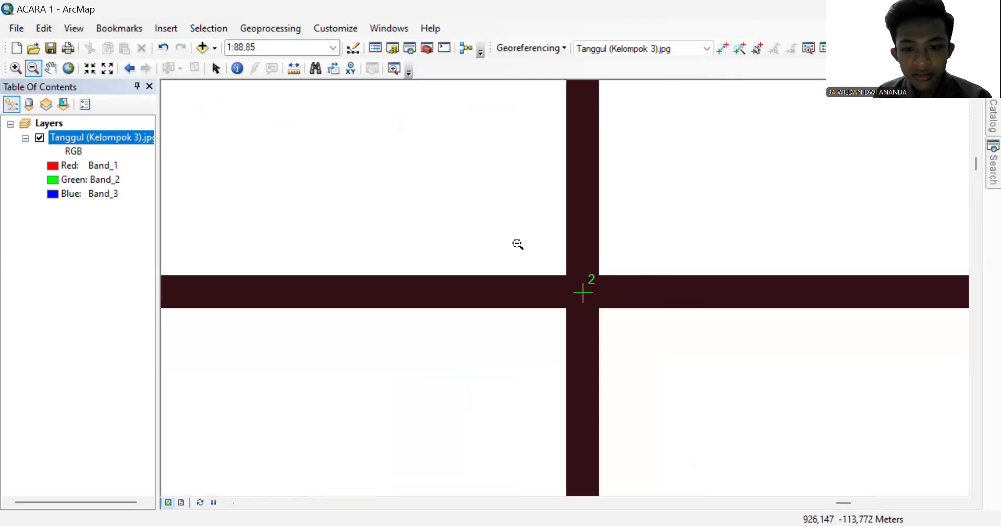
click(644, 268)
click(621, 187)
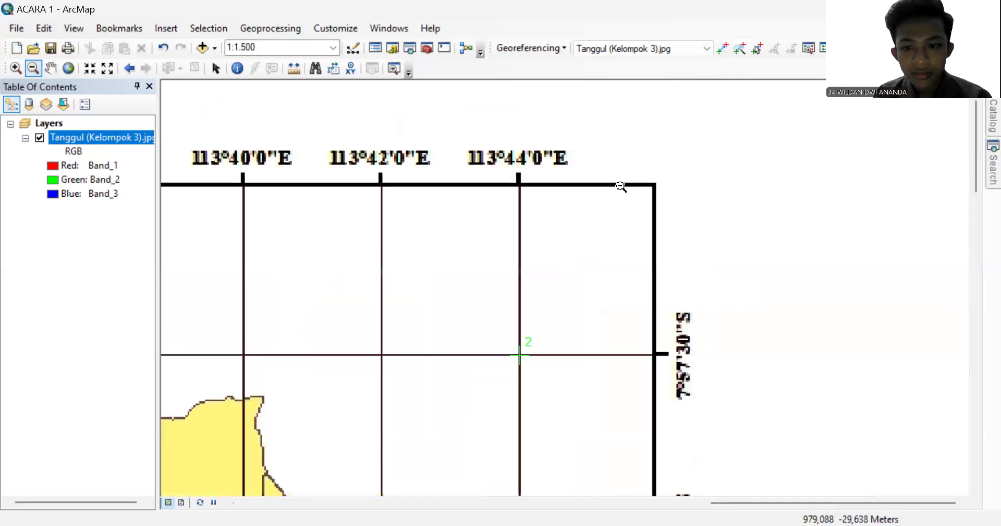
click(723, 53)
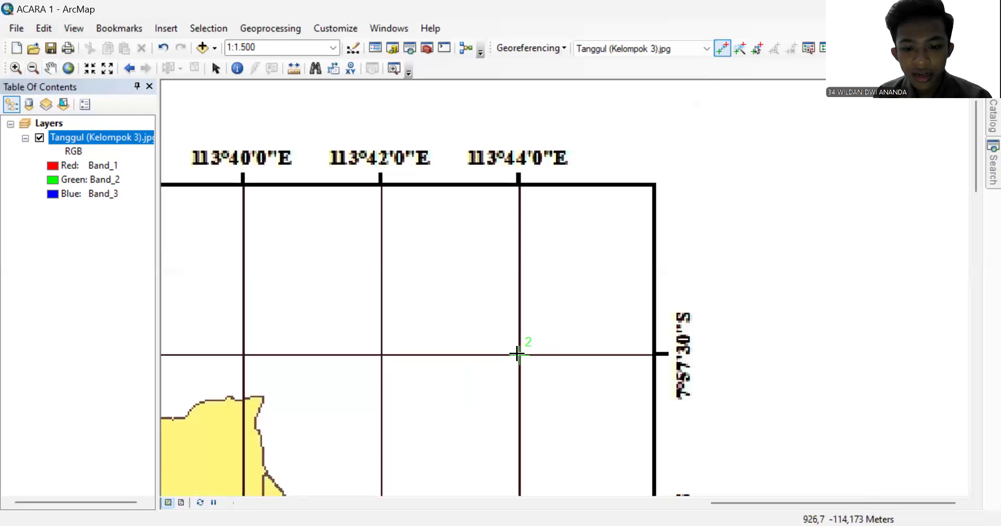
right_click(516, 353)
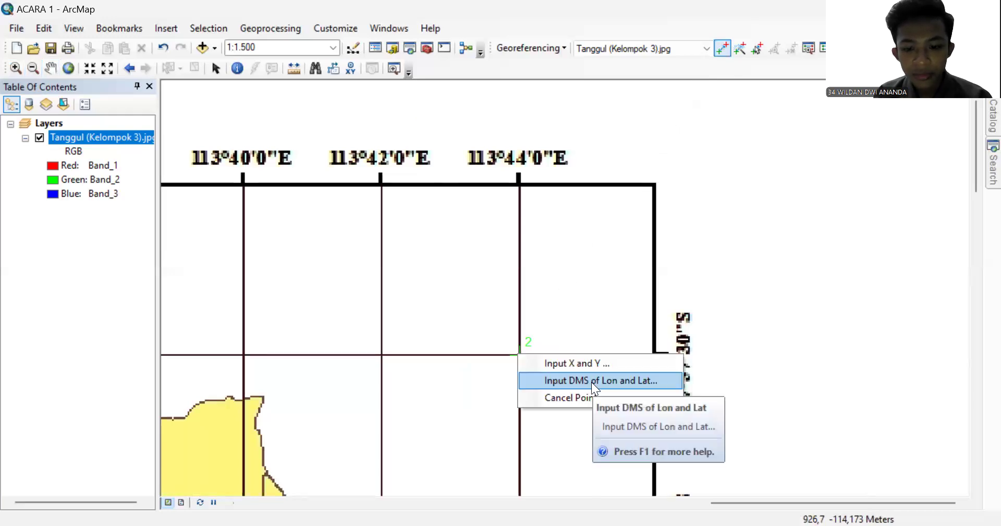
click(592, 381)
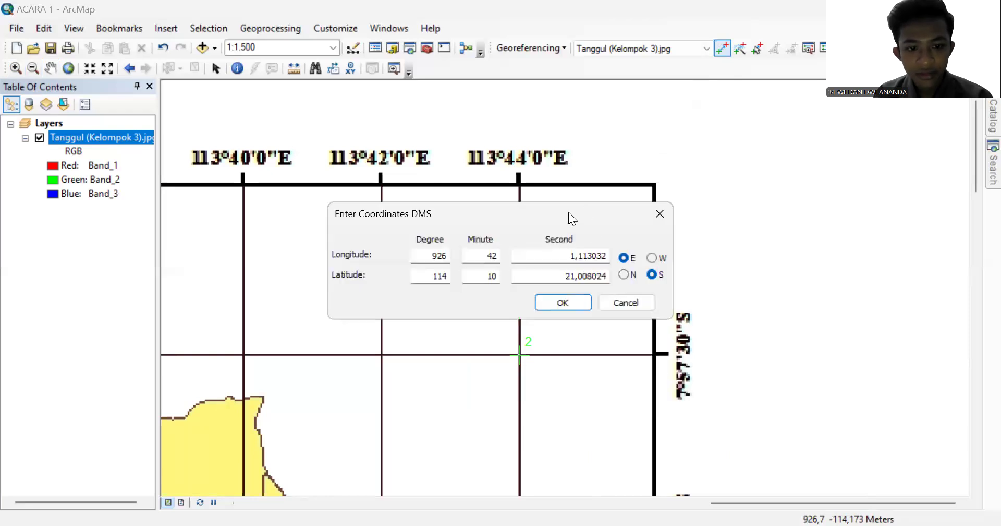
drag(568, 212, 554, 209)
double_click(423, 253)
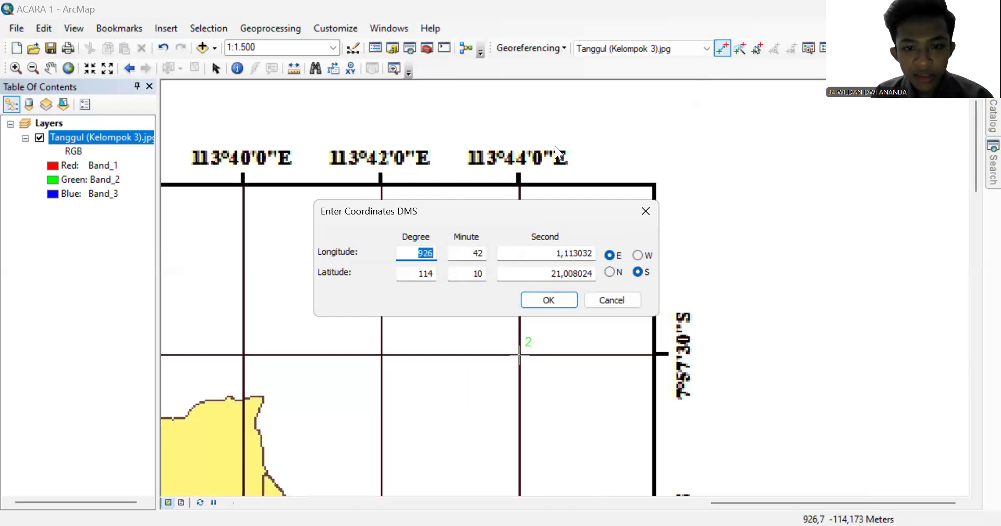
text(113)
double_click(472, 253)
text(44)
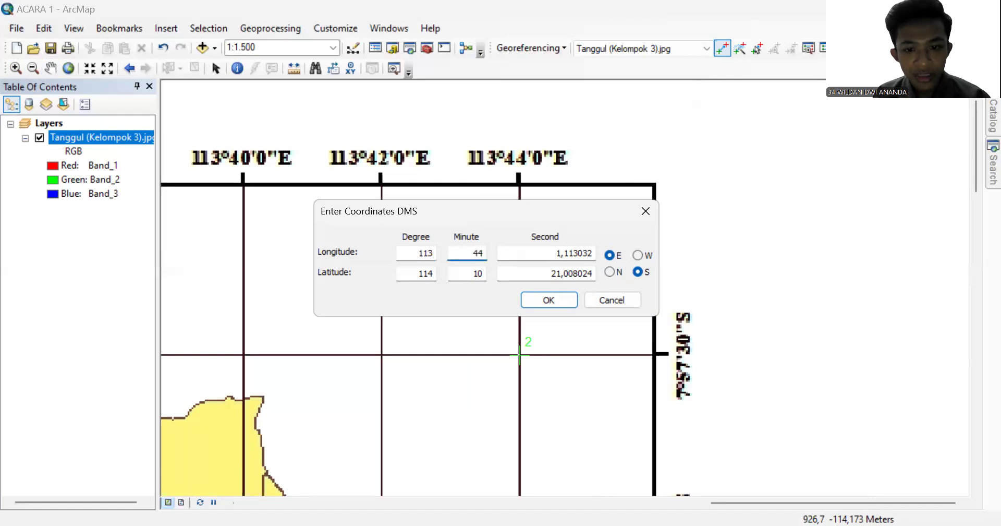
double_click(555, 253)
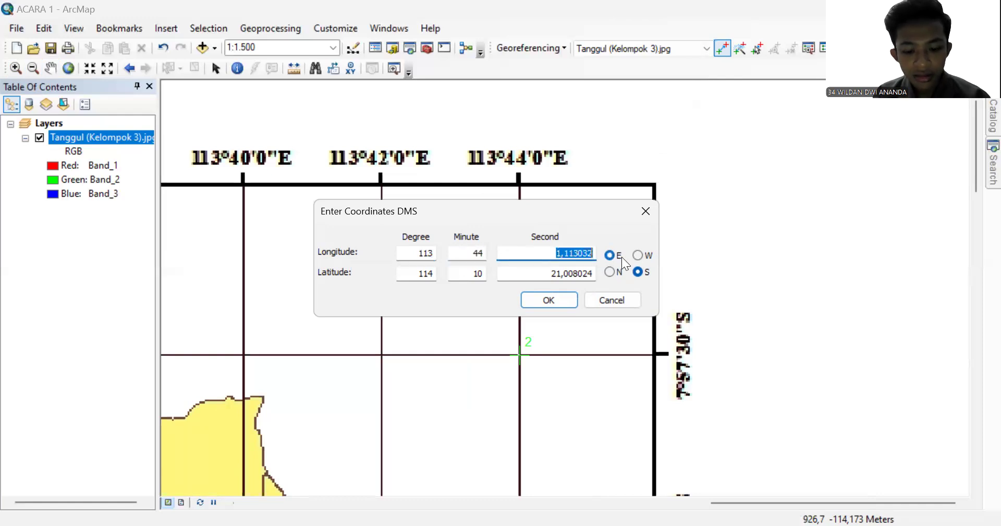
text(0)
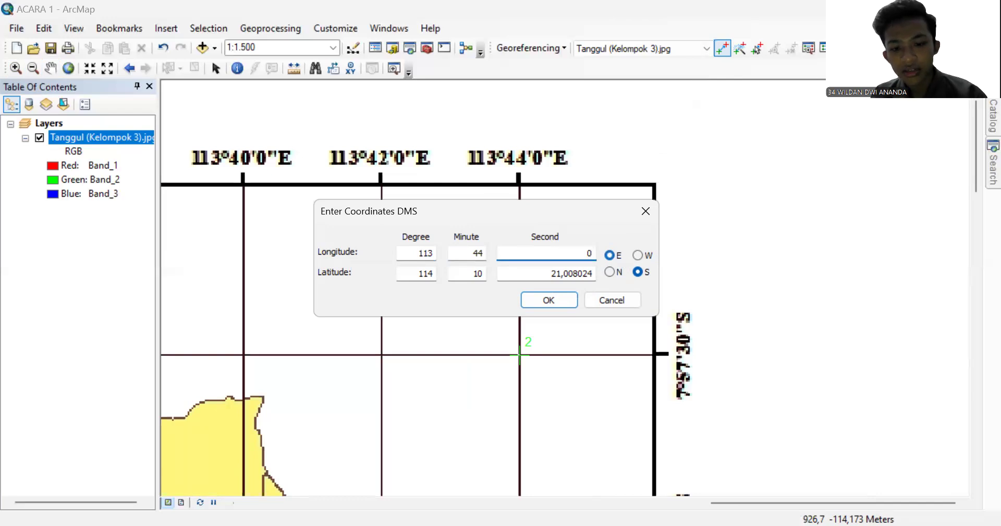
Set control point 2's latitude to 7° 57' 30" S and apply its coordinates.
double_click(416, 272)
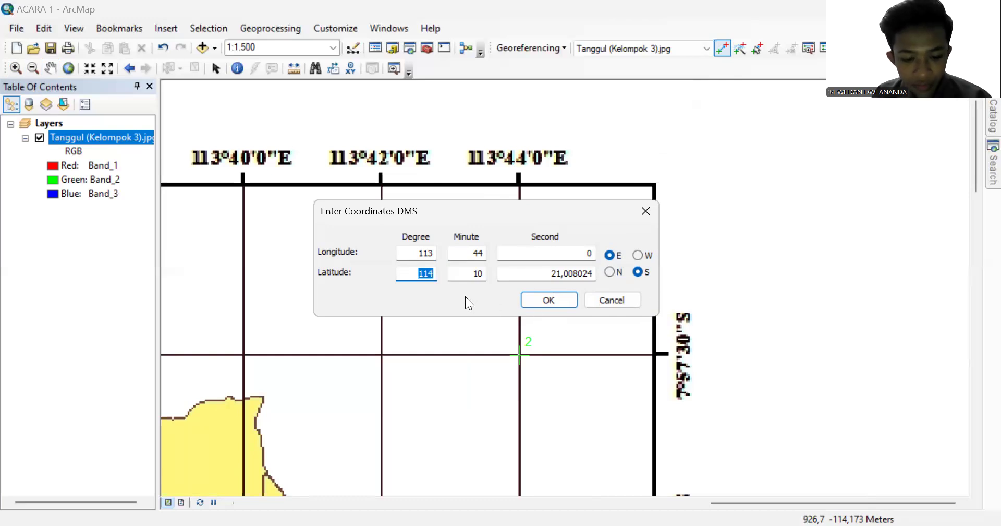
text(7)
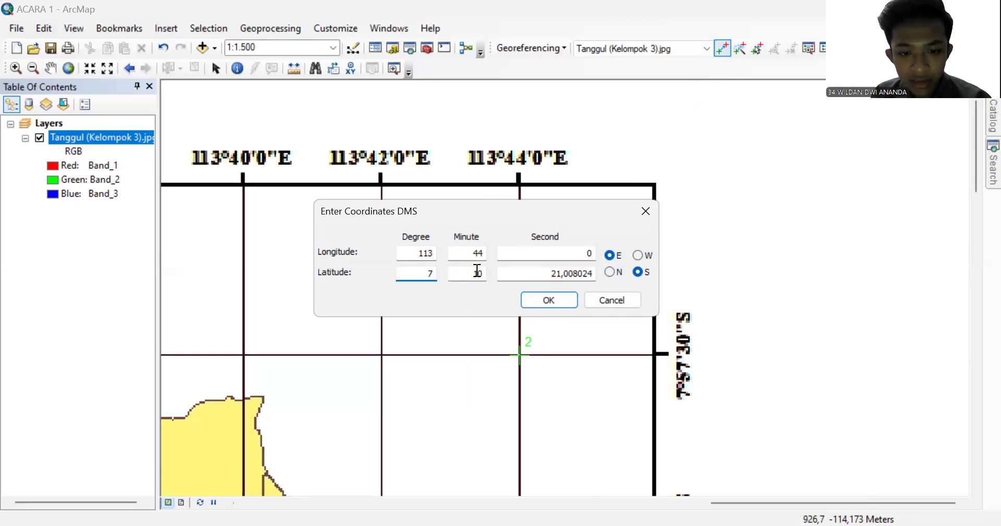
double_click(459, 273)
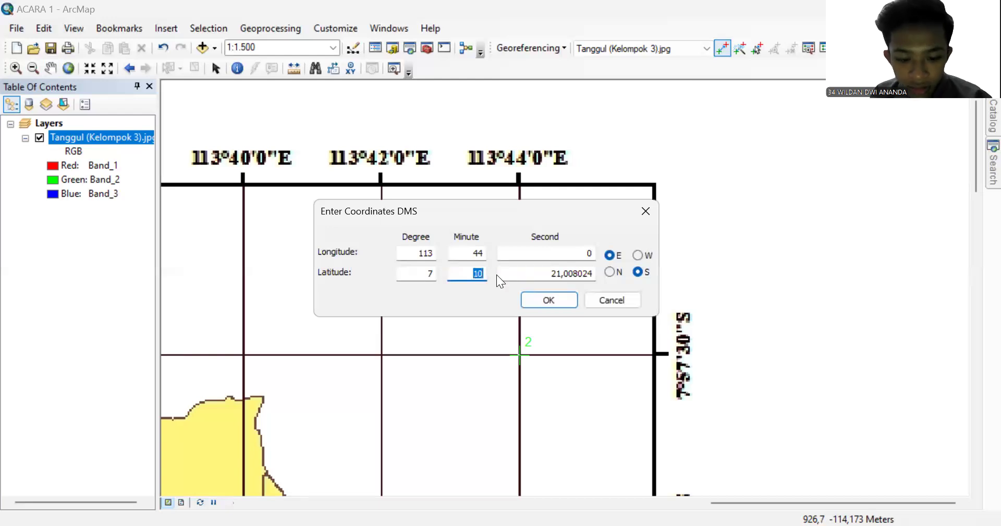
text(57)
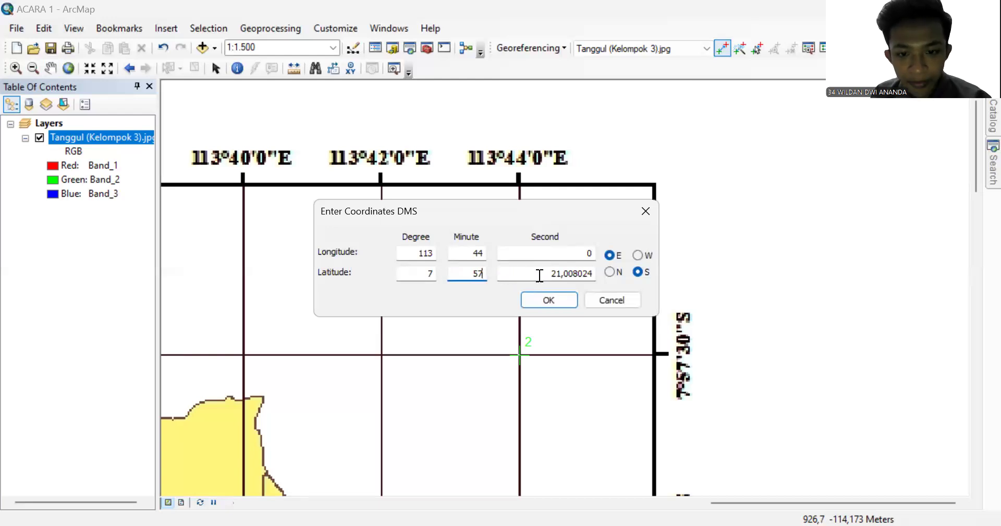
double_click(540, 273)
text(30)
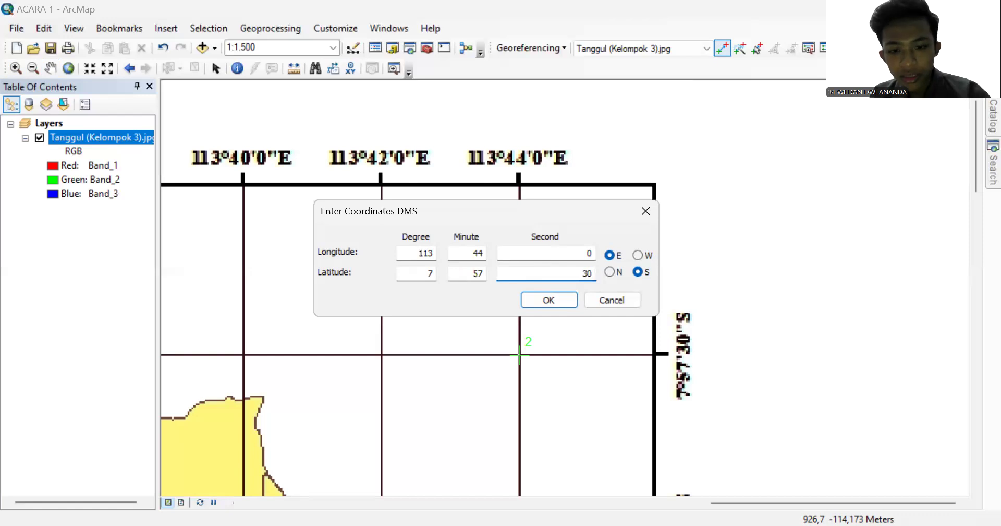
click(552, 302)
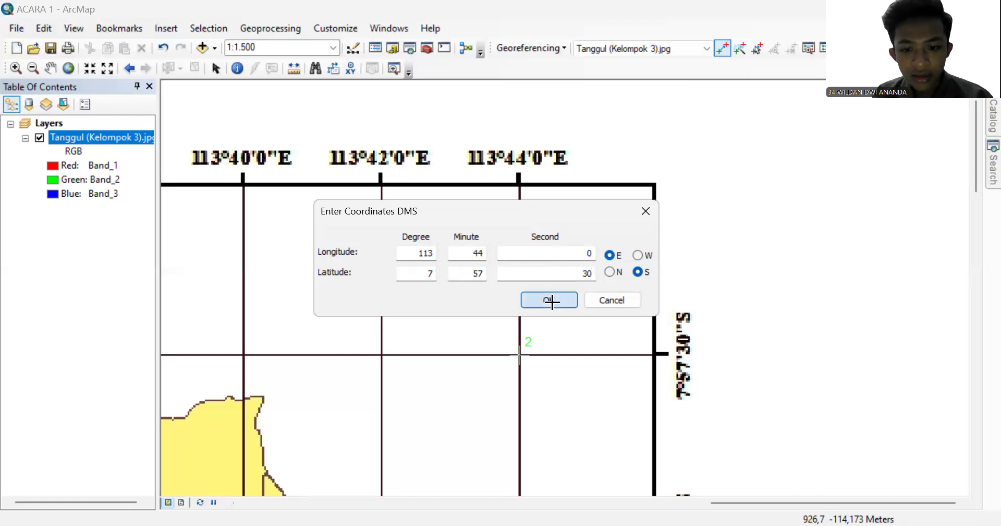
Place the third control point at the centre of the map's lower-right grid intersection, at 113°44'0"E and 8°15'0"S.
click(52, 71)
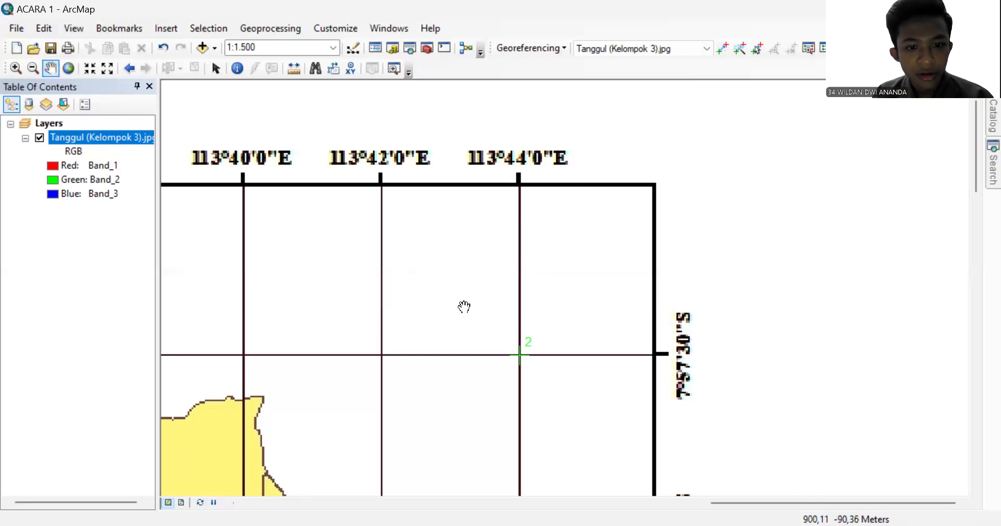
drag(462, 307, 451, 168)
drag(544, 358, 510, 167)
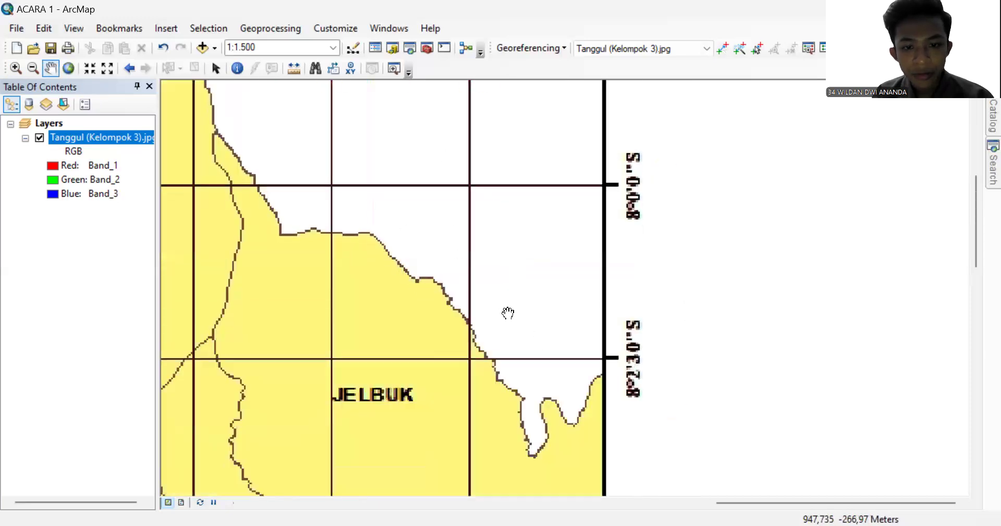
drag(509, 313, 514, 152)
drag(518, 272, 521, 115)
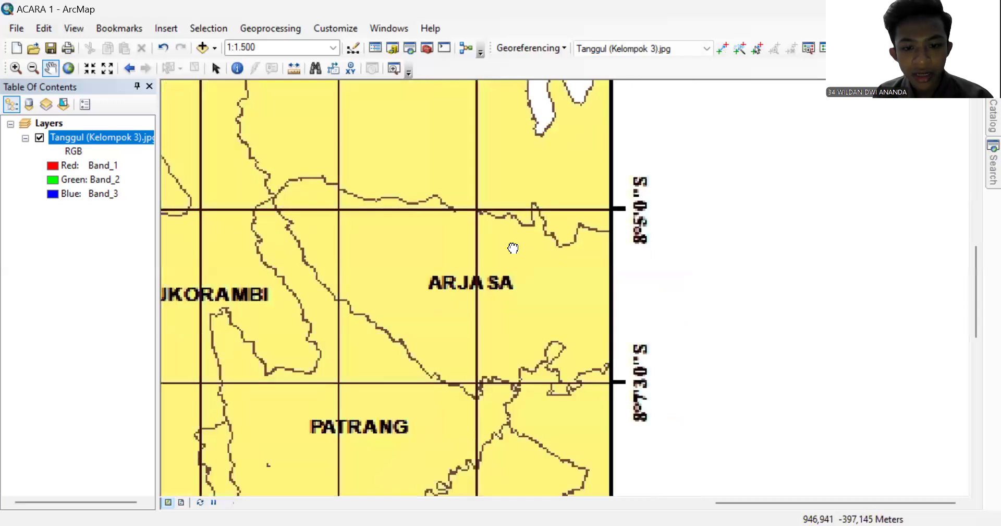
drag(512, 246, 520, 47)
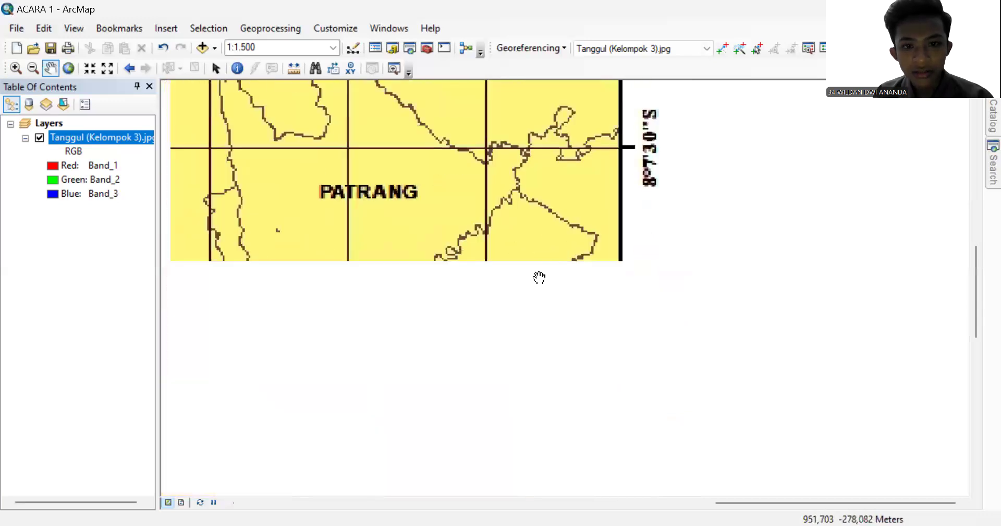
drag(539, 277, 541, 143)
drag(535, 315, 540, 111)
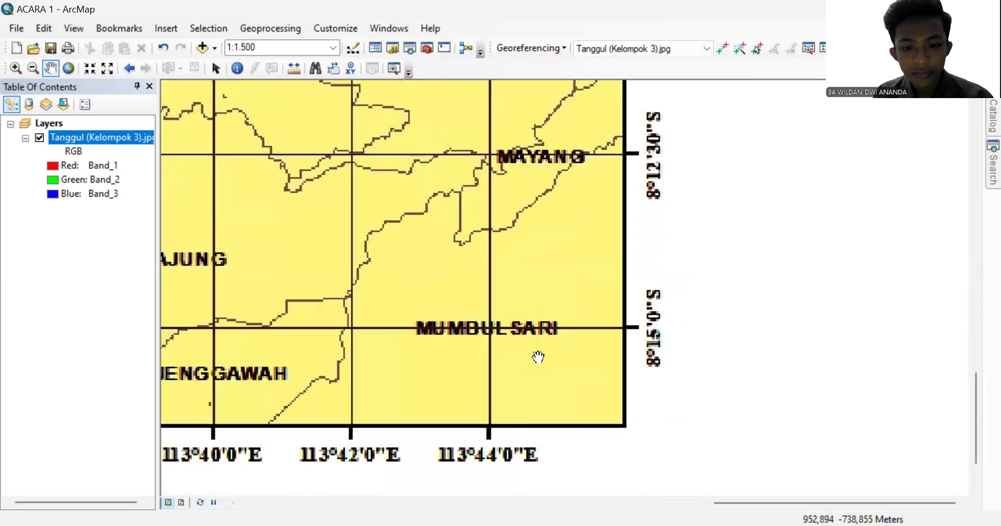
drag(538, 357, 562, 262)
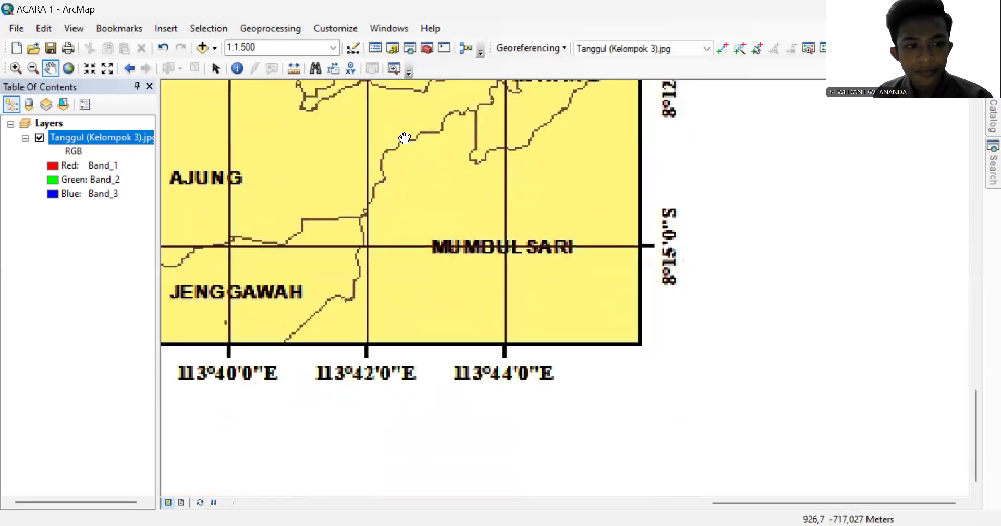
click(16, 68)
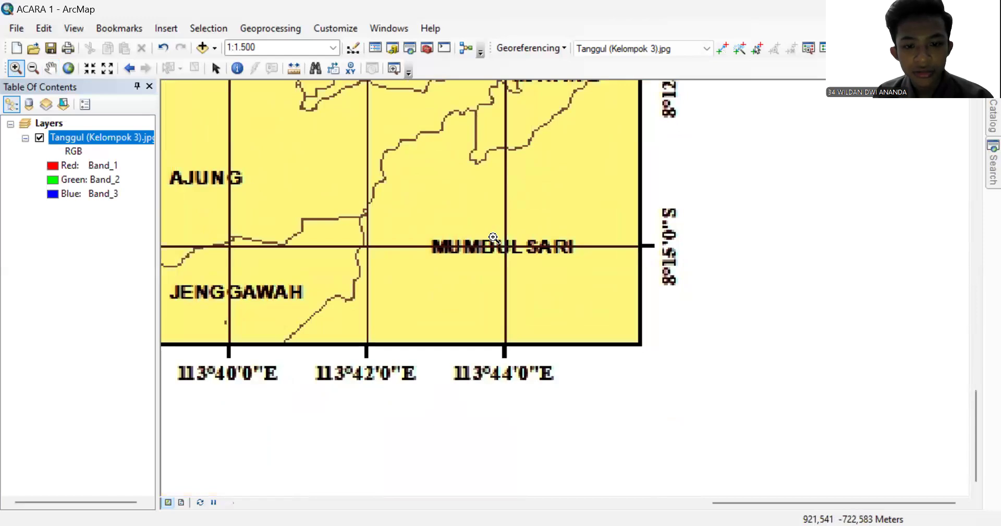
drag(492, 239, 527, 259)
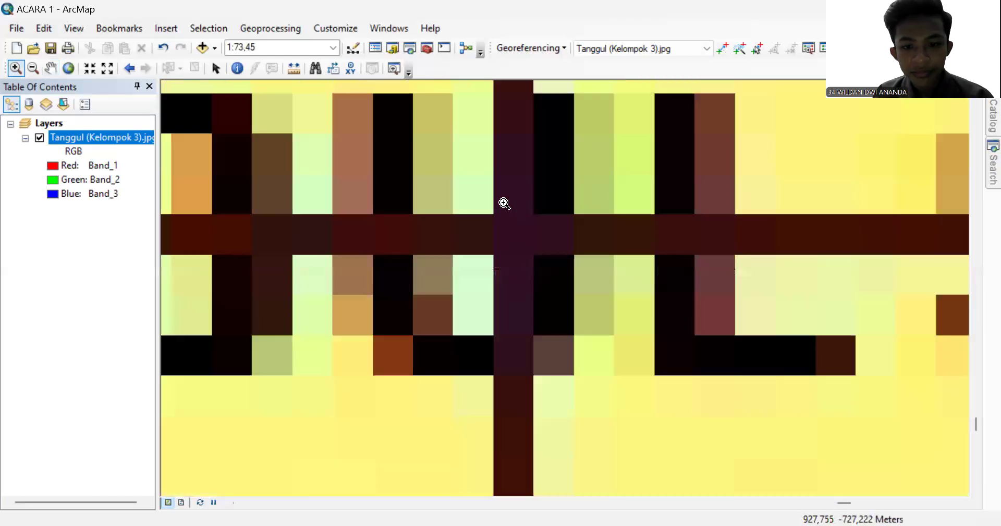
drag(433, 161, 587, 295)
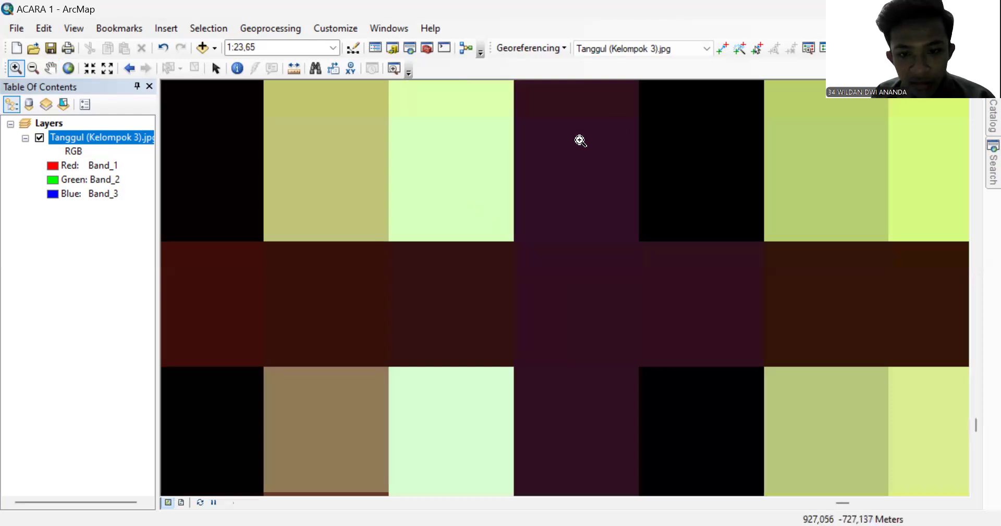
click(723, 48)
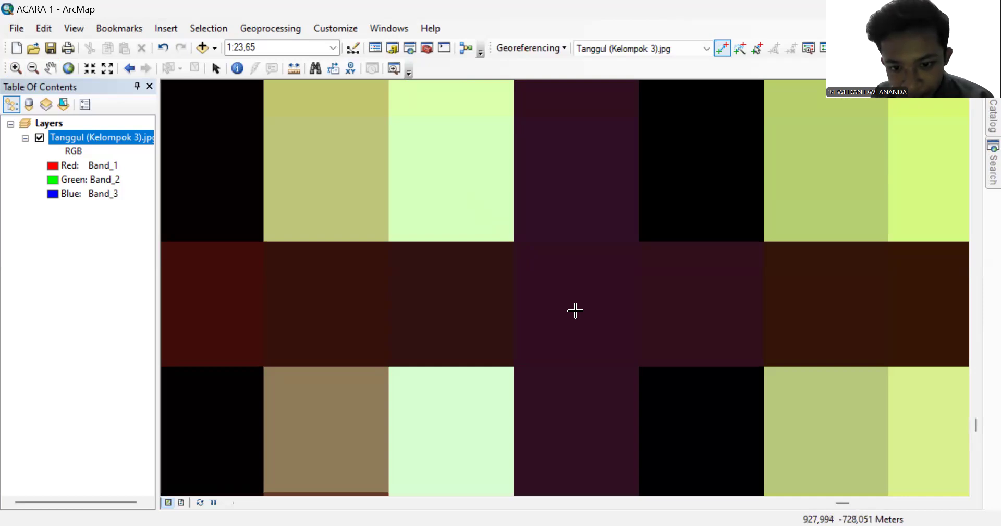
click(576, 310)
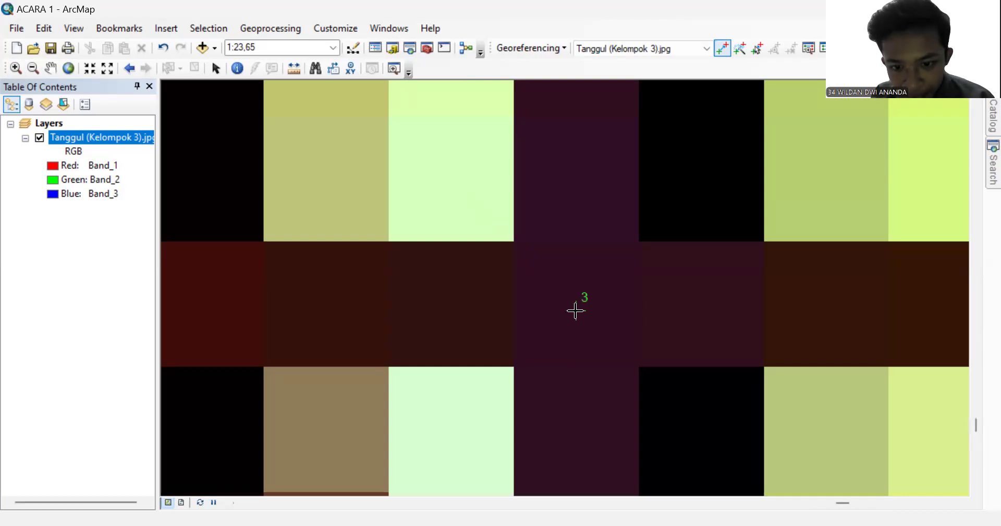
Start entering degree-minute-second coordinates for control point 3, setting its longitude to 113° 44' 0" E.
click(32, 69)
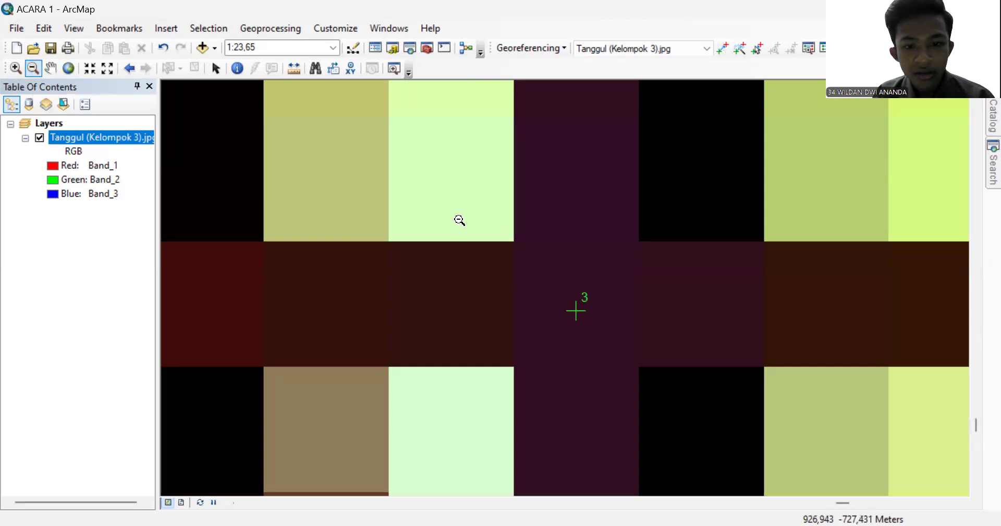
click(673, 381)
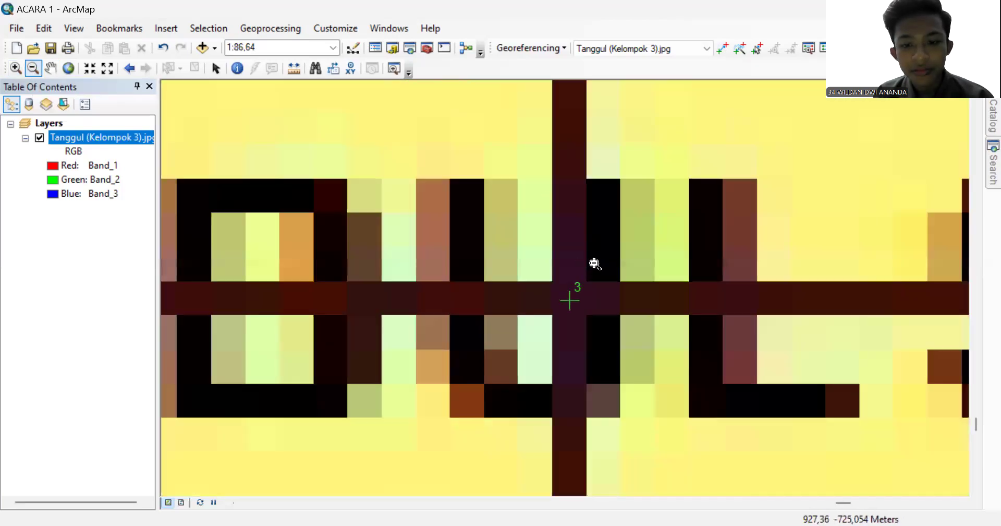
click(636, 332)
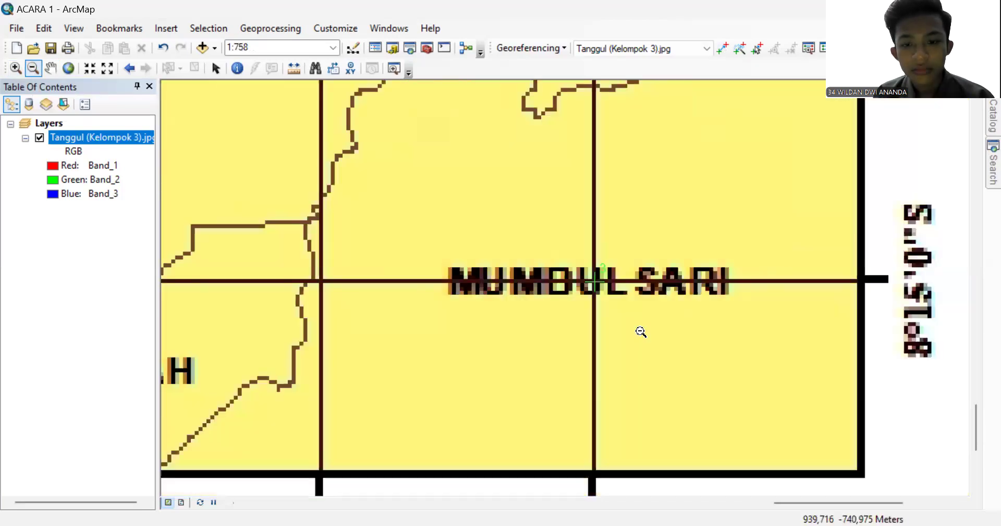
click(736, 270)
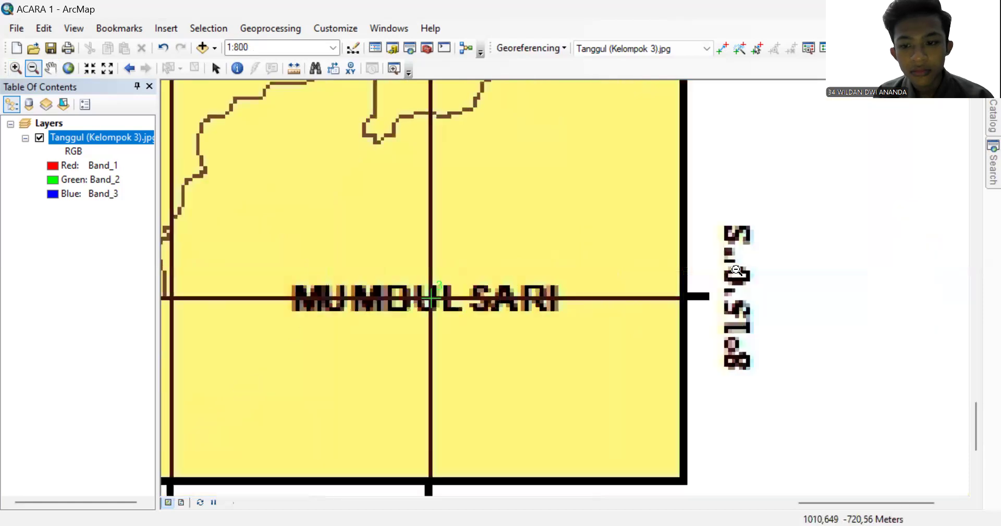
click(540, 411)
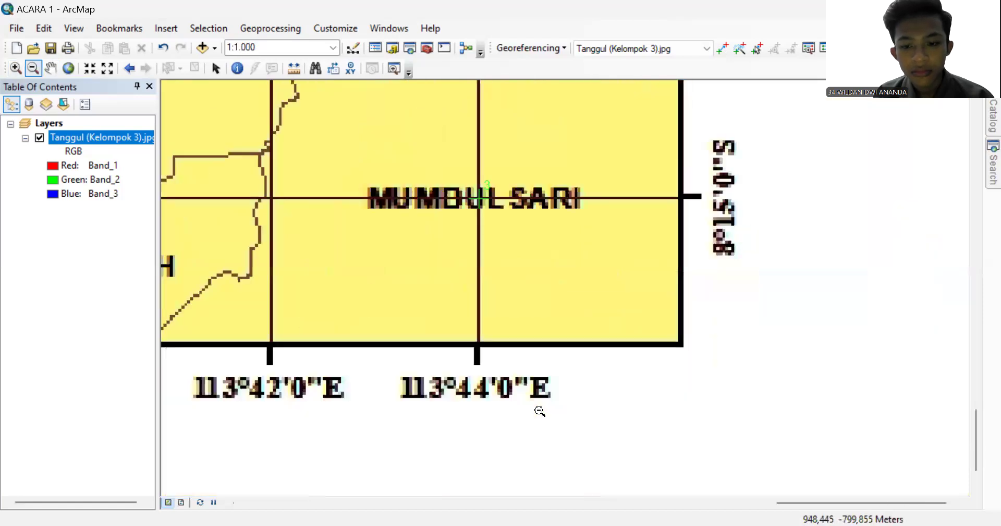
click(554, 241)
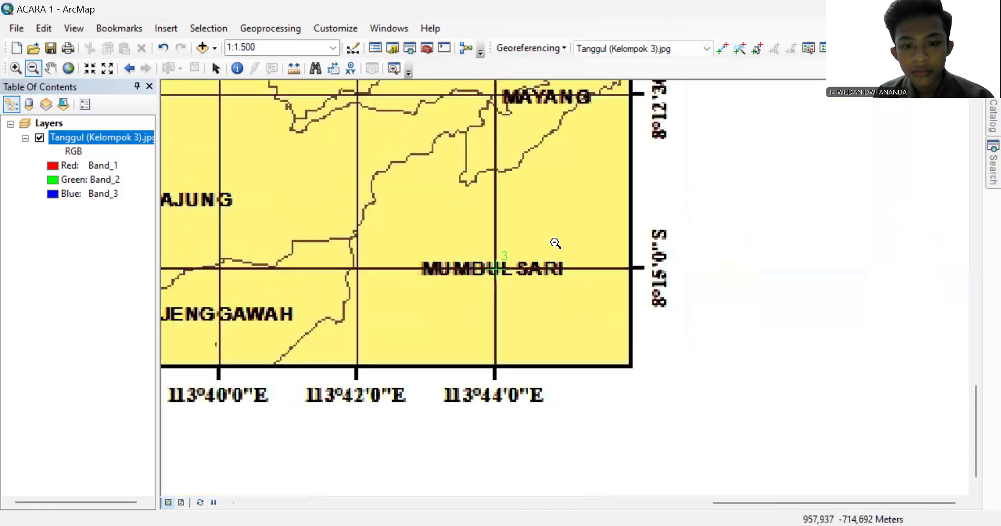
click(723, 48)
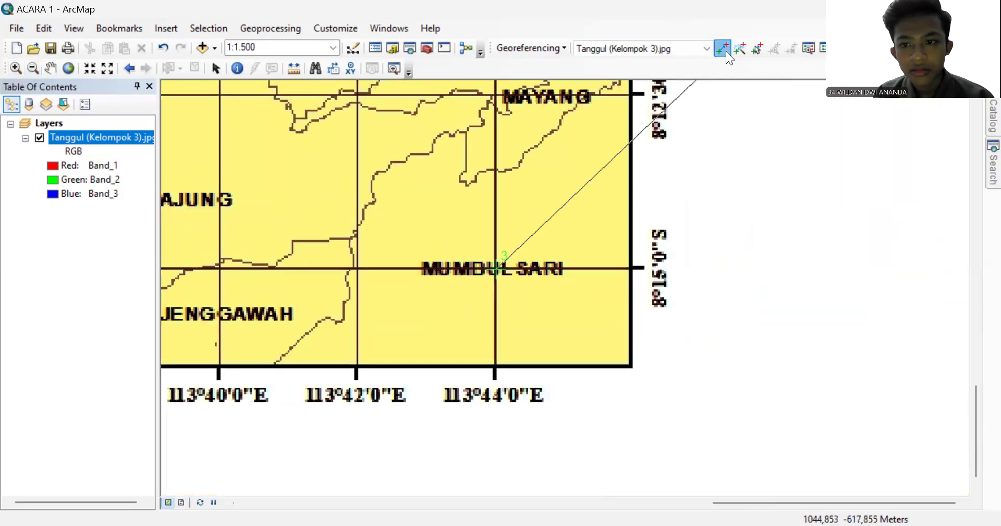
right_click(496, 267)
click(565, 293)
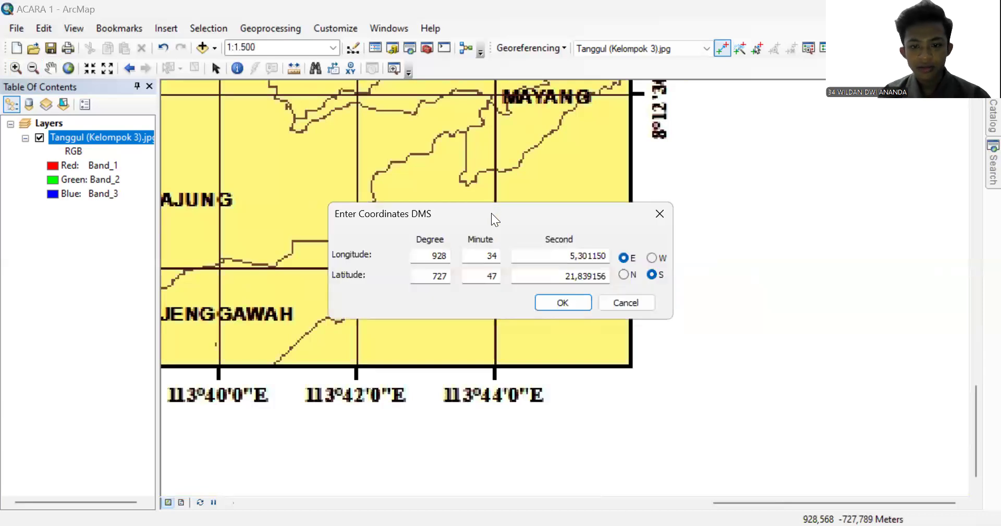
drag(491, 213, 438, 174)
click(375, 218)
drag(375, 219, 422, 219)
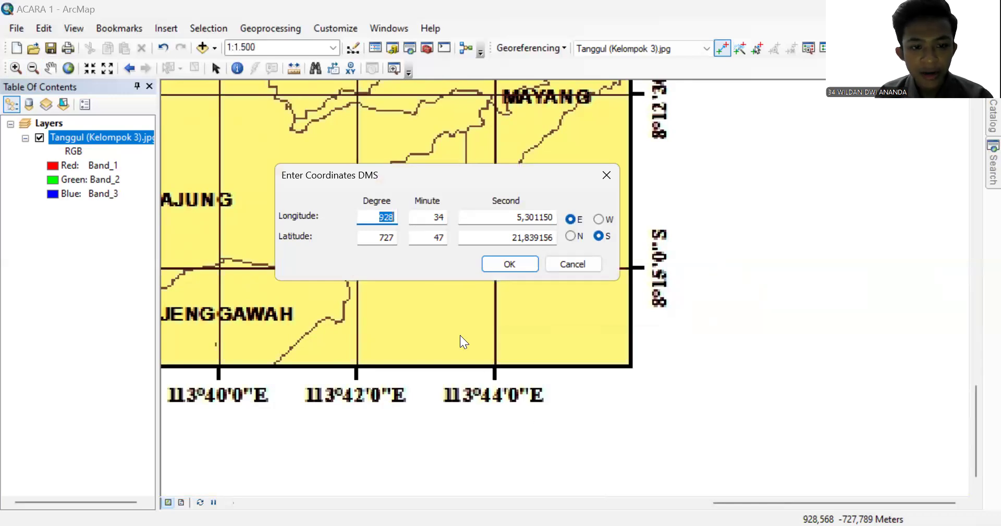
text(1)
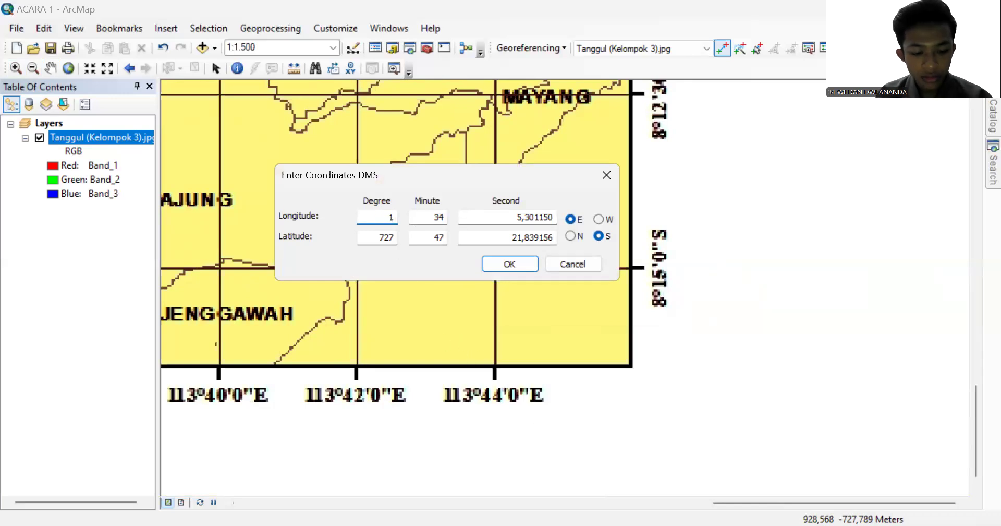
text(13)
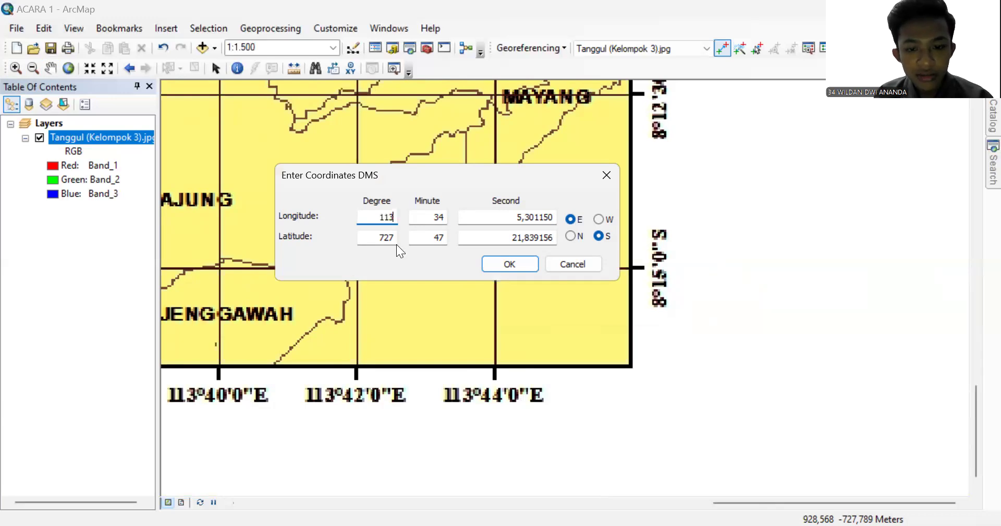
drag(433, 217, 565, 216)
text(44)
text(0)
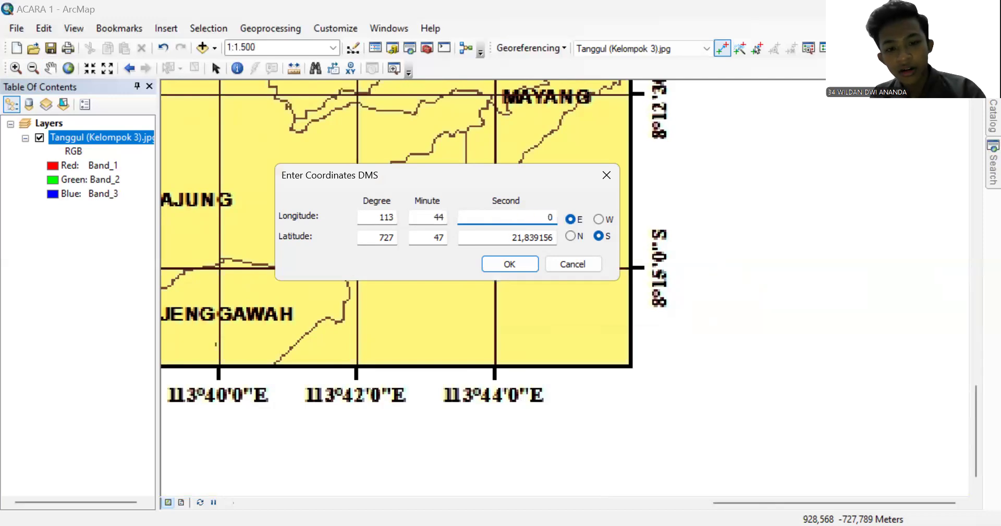
Set control point 3's latitude to 8° 15' 0" S and apply its coordinates.
double_click(378, 240)
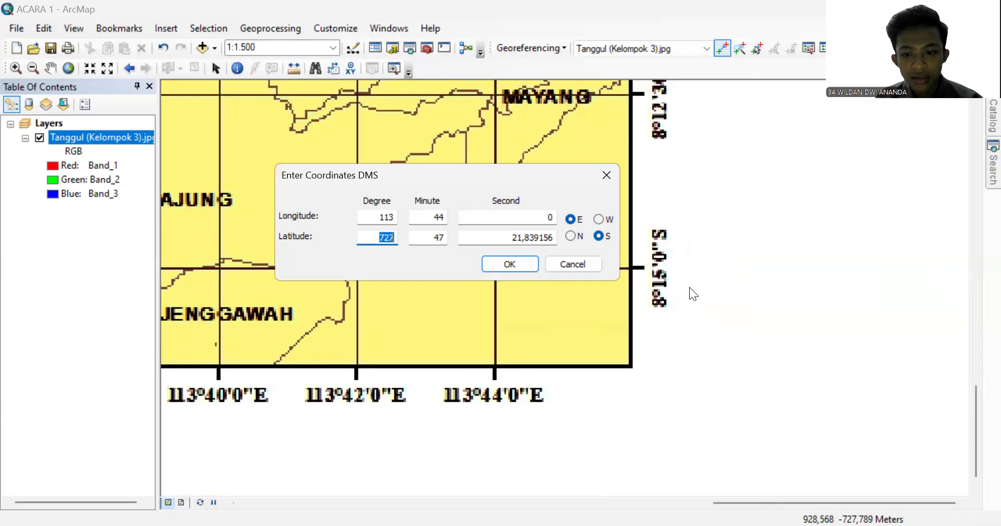
text(8)
drag(431, 237, 476, 237)
text(15)
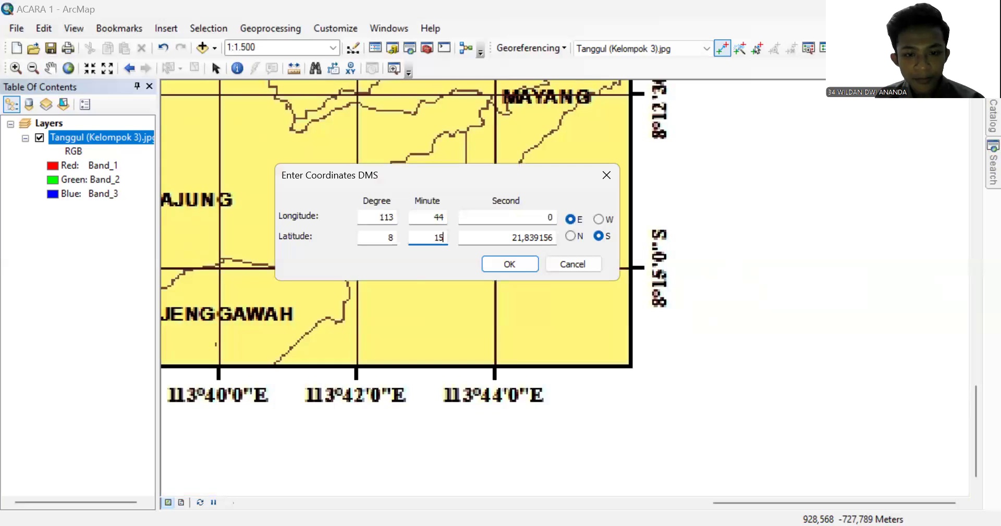
drag(502, 237, 570, 237)
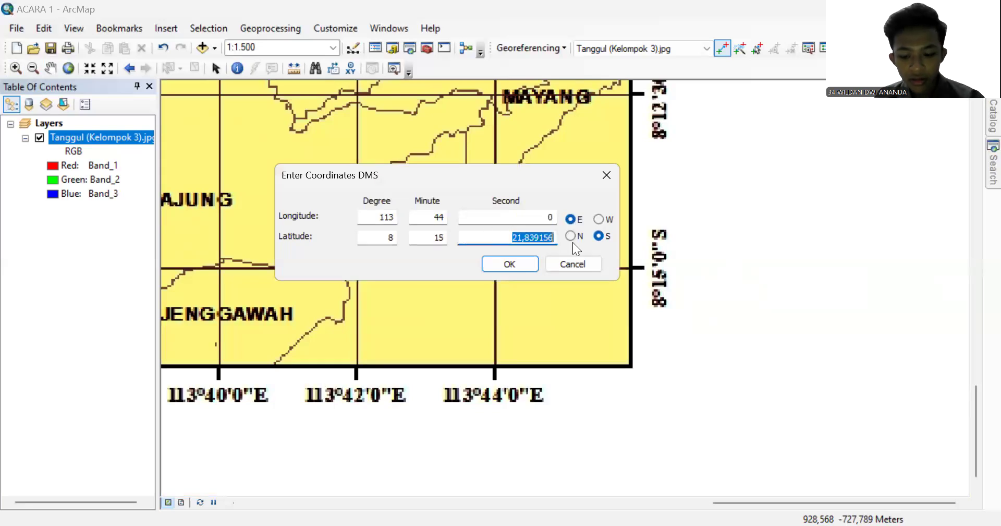
text(0)
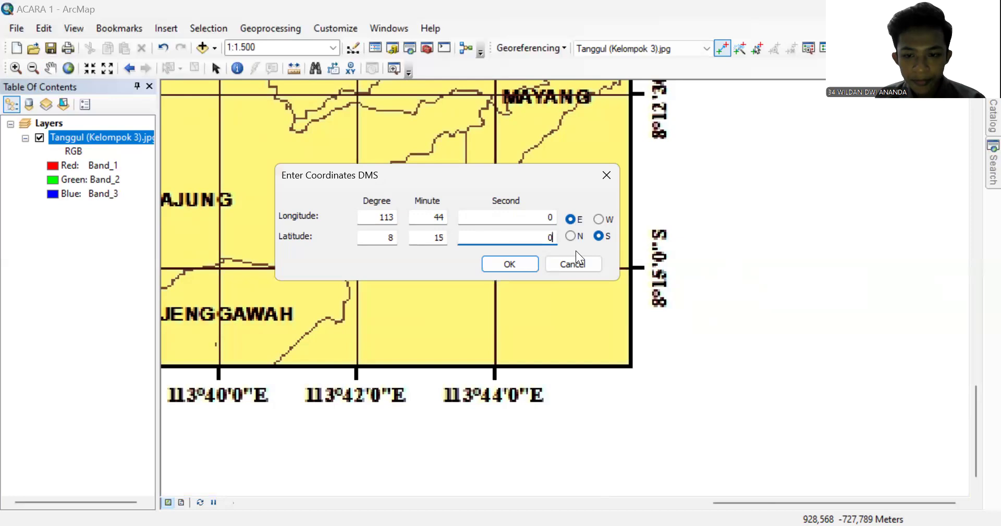
click(516, 260)
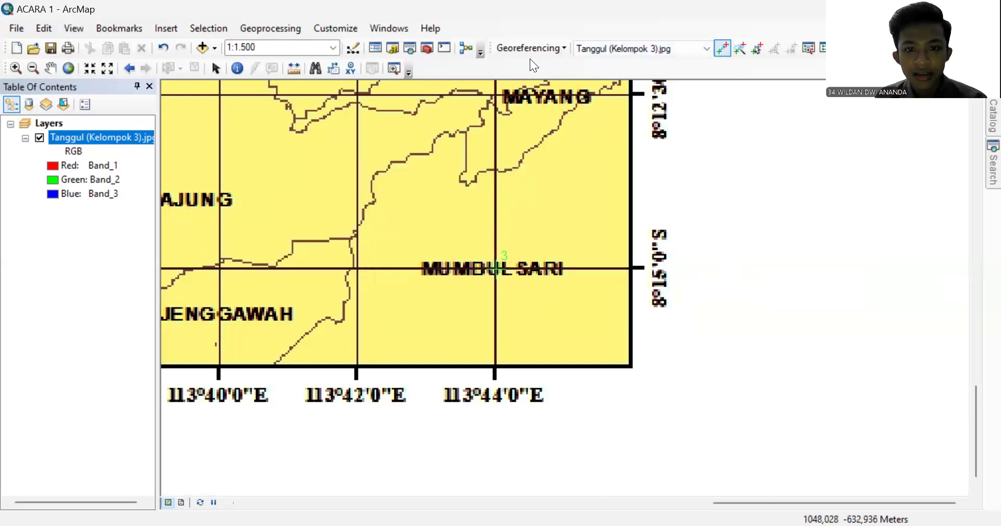
click(51, 69)
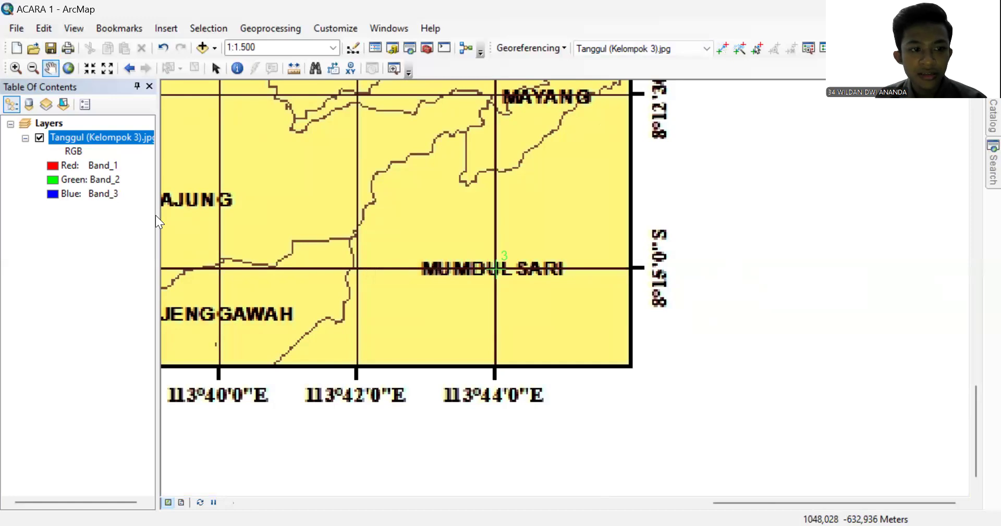
Place the fourth control point at the centre of the map's lower-left grid intersection, at 113°20'0"E and 8°15'0"S.
drag(186, 261, 530, 274)
drag(365, 301, 626, 283)
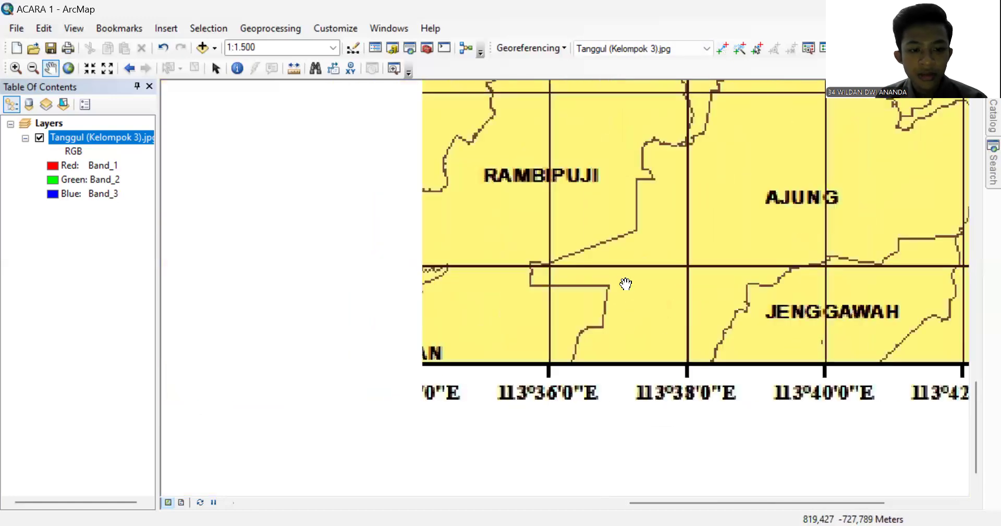
drag(398, 282, 688, 286)
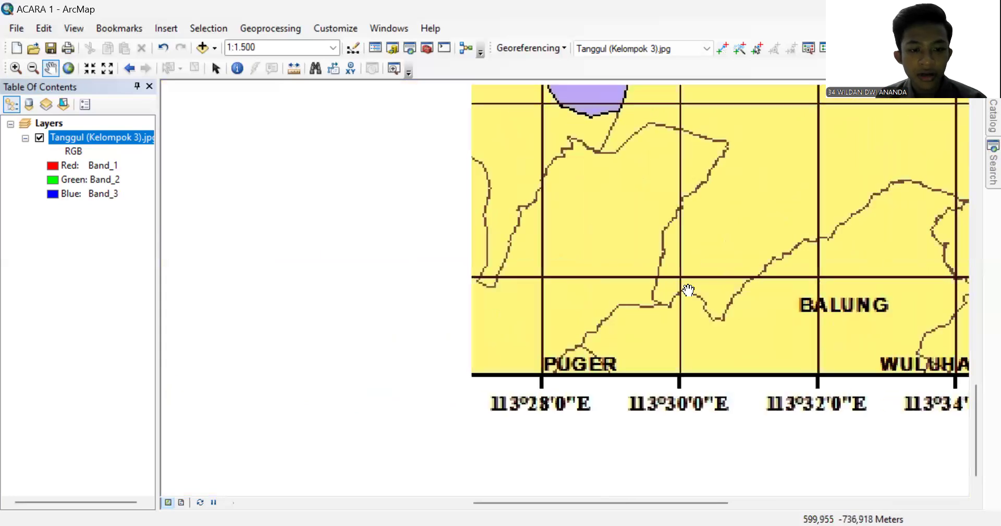
drag(425, 284, 679, 295)
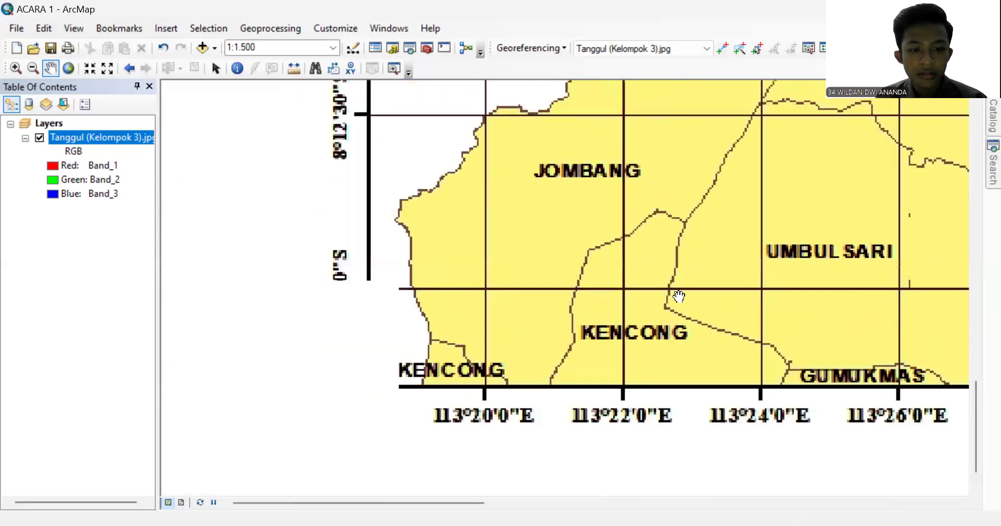
click(16, 68)
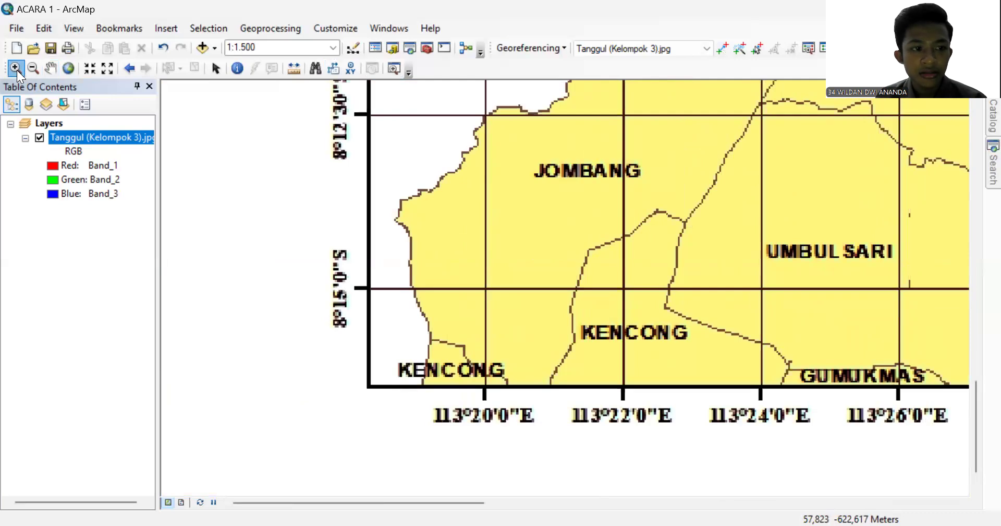
drag(467, 274, 503, 303)
drag(521, 236, 636, 330)
drag(466, 173, 701, 360)
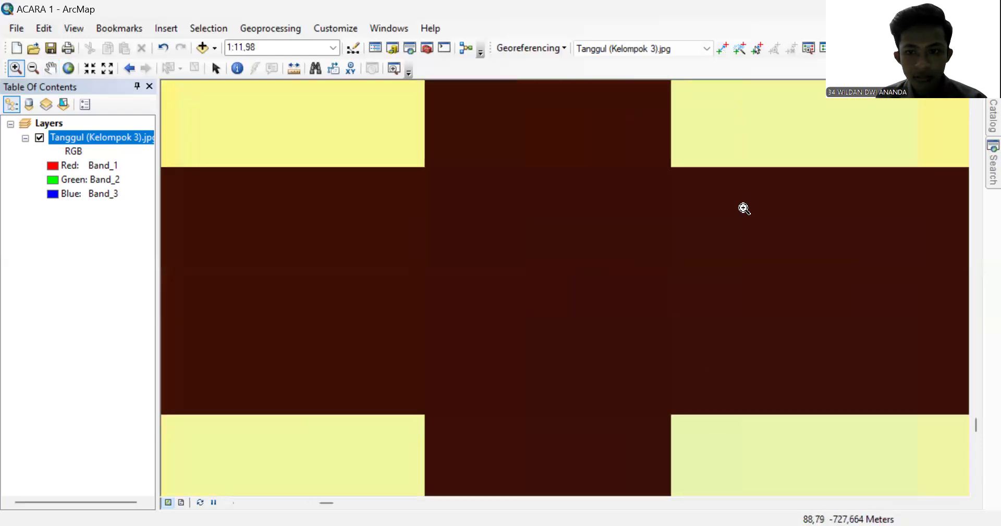
click(721, 49)
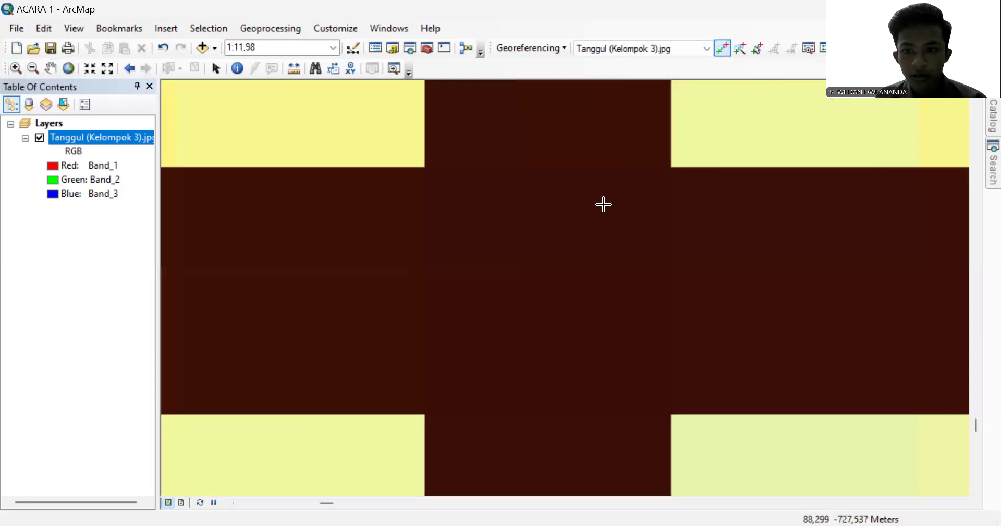
click(549, 291)
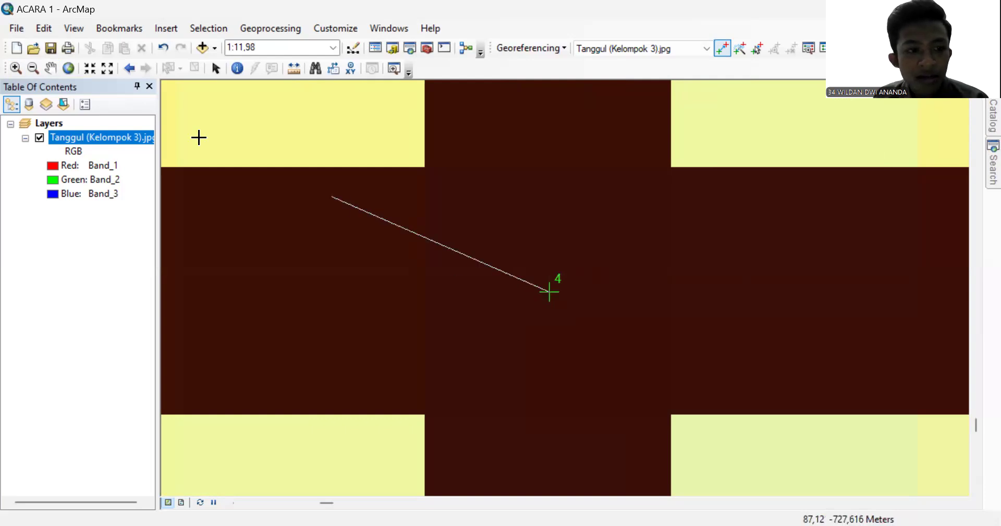
Start entering degree-minute-second coordinates for control point 4, setting its longitude to 113° 20' 0" E.
click(33, 68)
drag(351, 148, 678, 398)
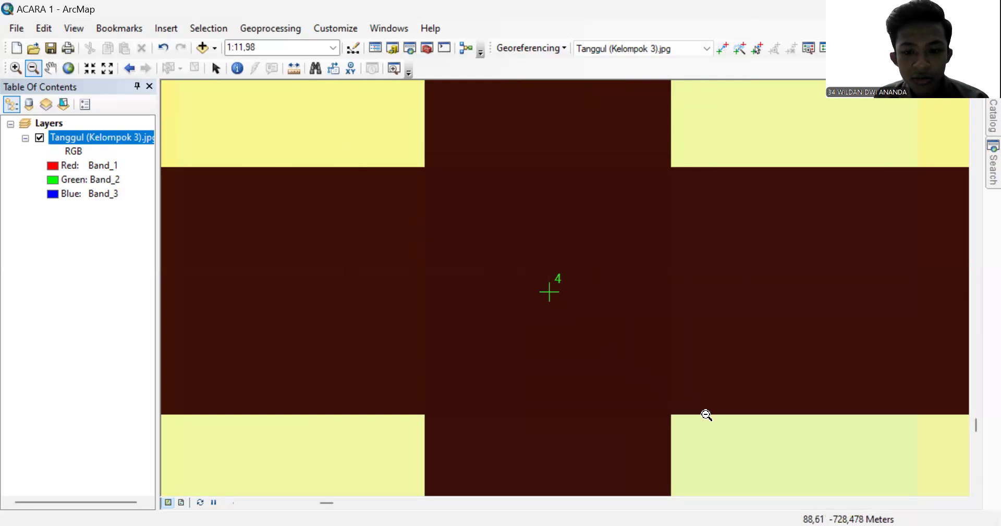
drag(476, 234, 590, 353)
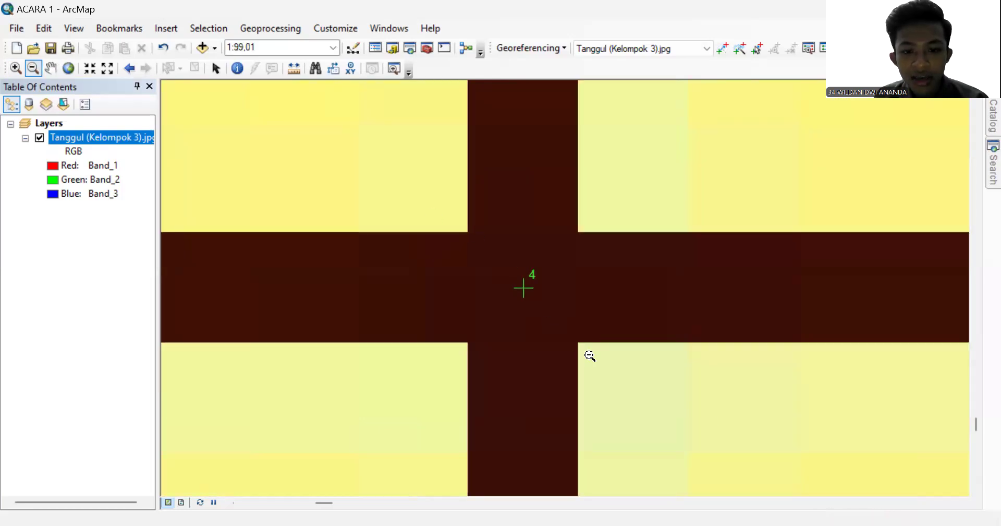
click(518, 340)
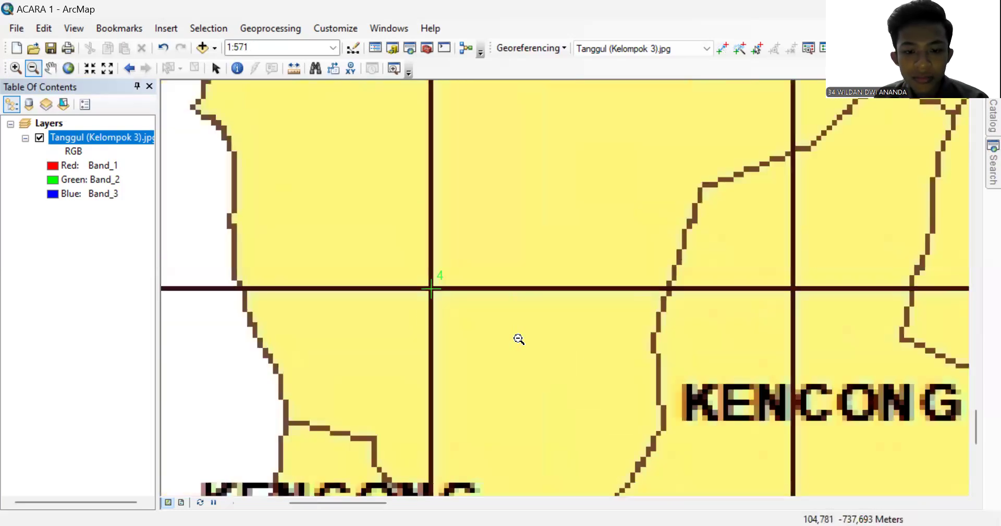
click(403, 319)
click(402, 320)
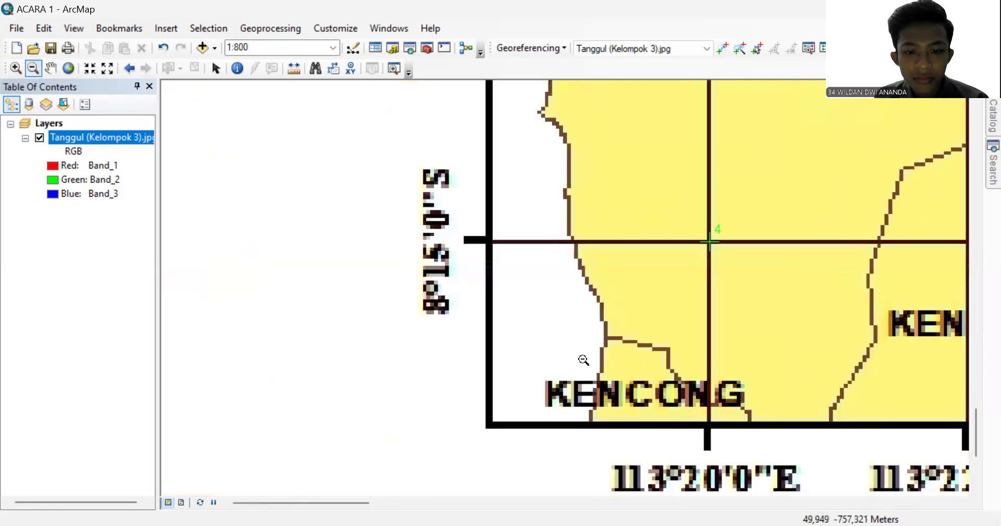
click(591, 361)
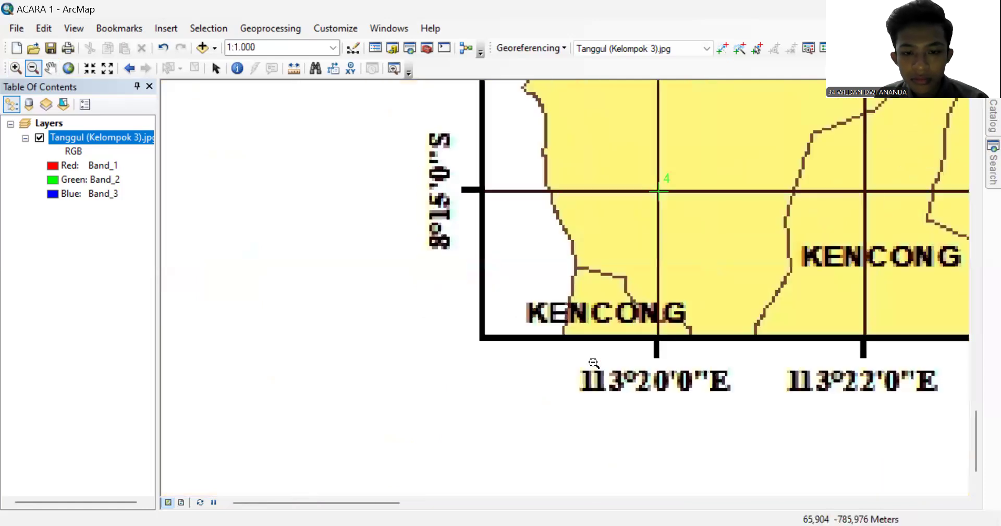
click(581, 291)
click(723, 49)
right_click(626, 211)
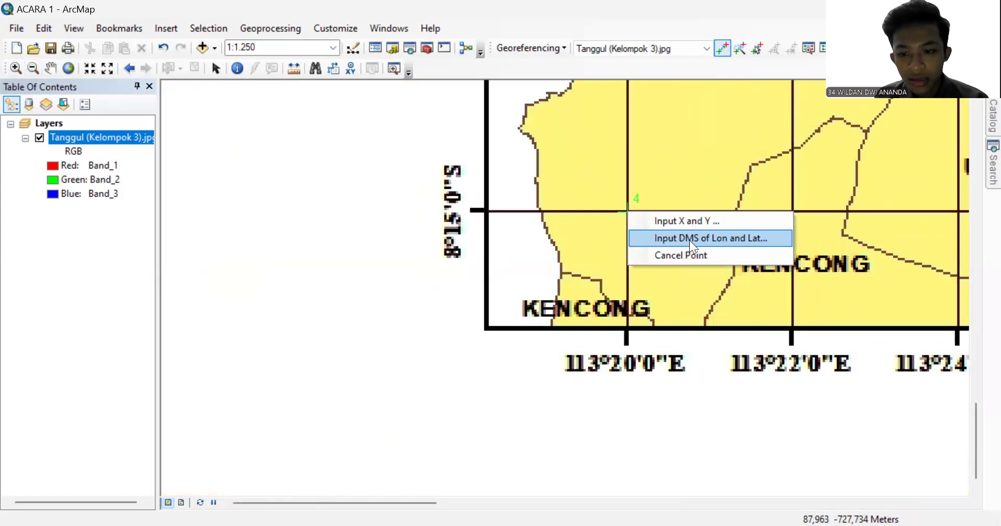
click(689, 240)
drag(462, 213, 332, 293)
click(310, 336)
key(shift+End)
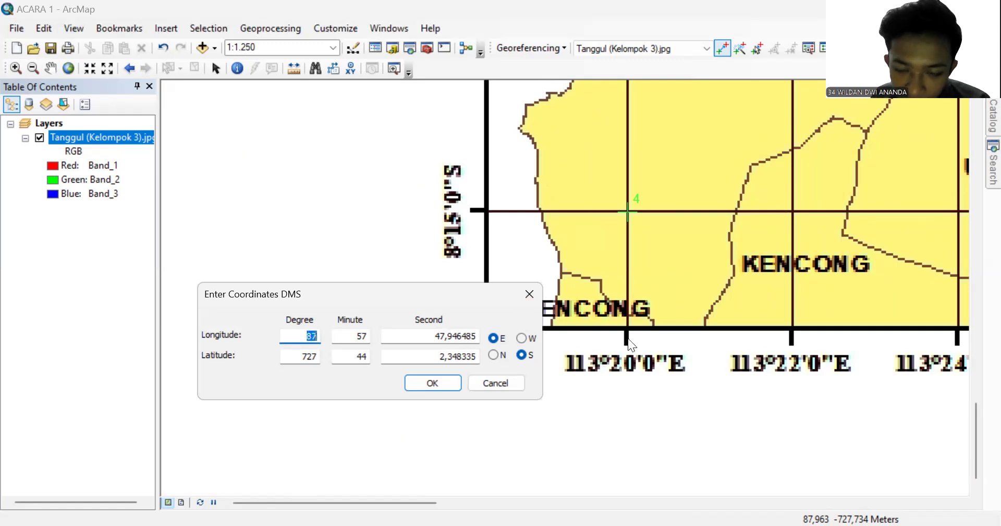
text(113)
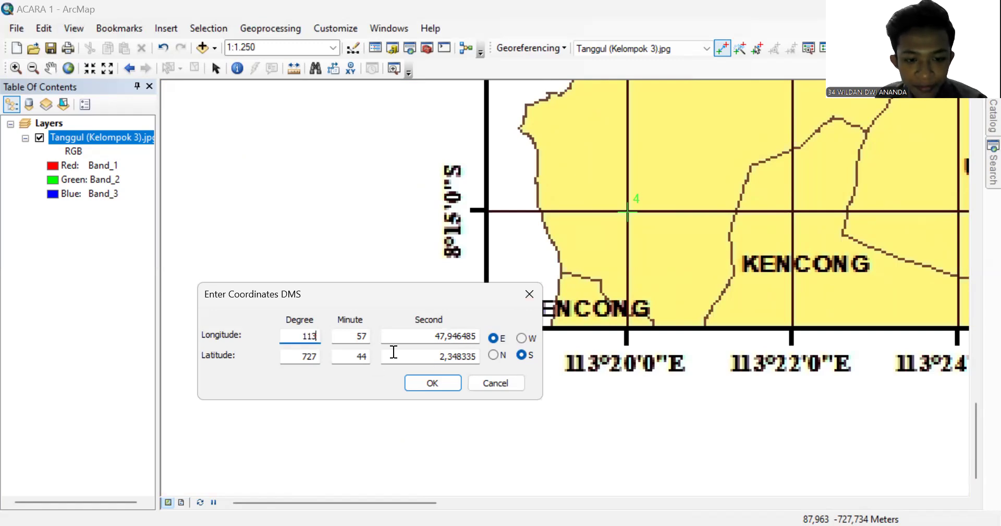
double_click(359, 334)
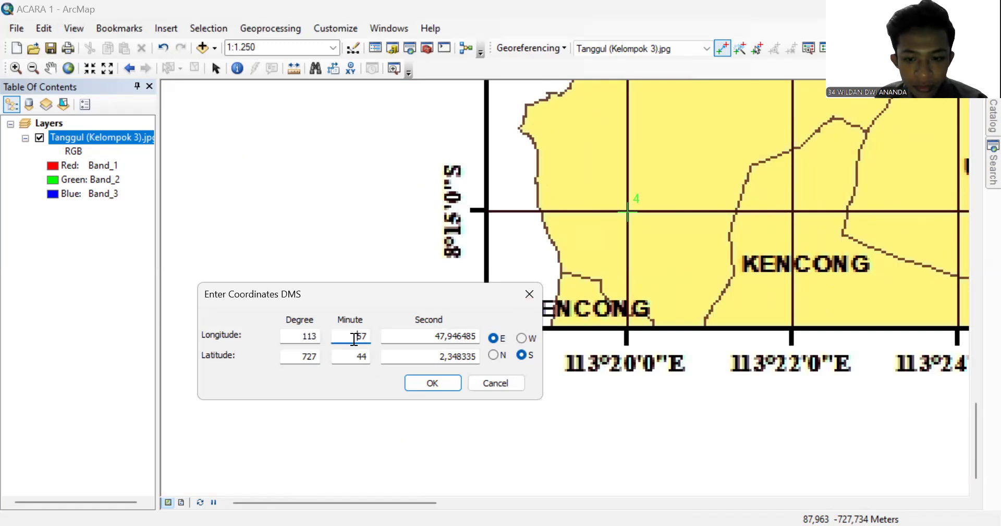
text(20)
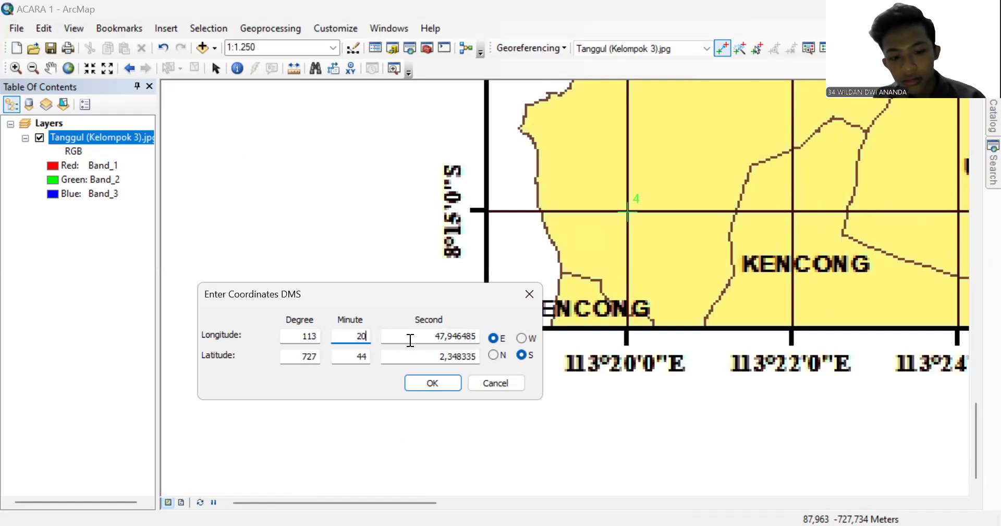
drag(436, 336, 476, 340)
text(0)
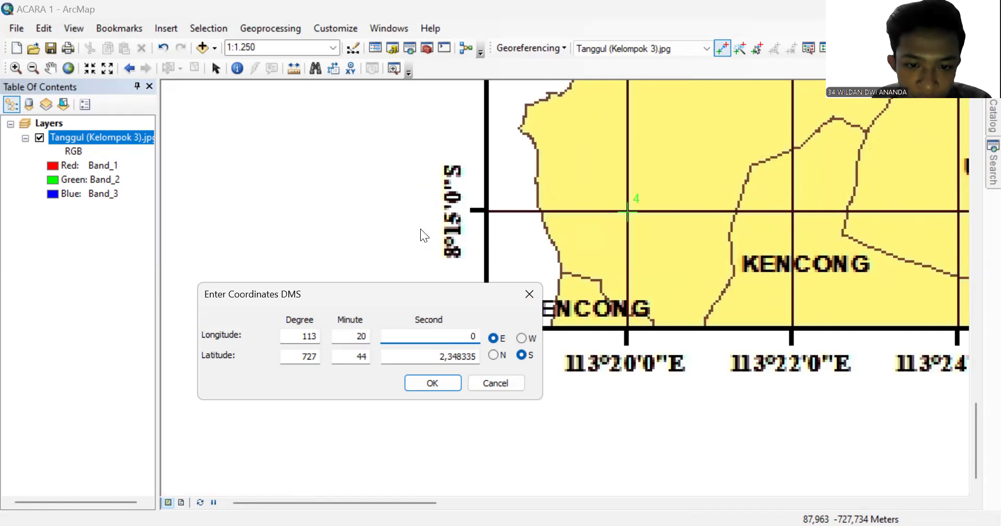
Set control point 4's latitude to 8° 15' 0" S and apply its coordinates.
double_click(302, 357)
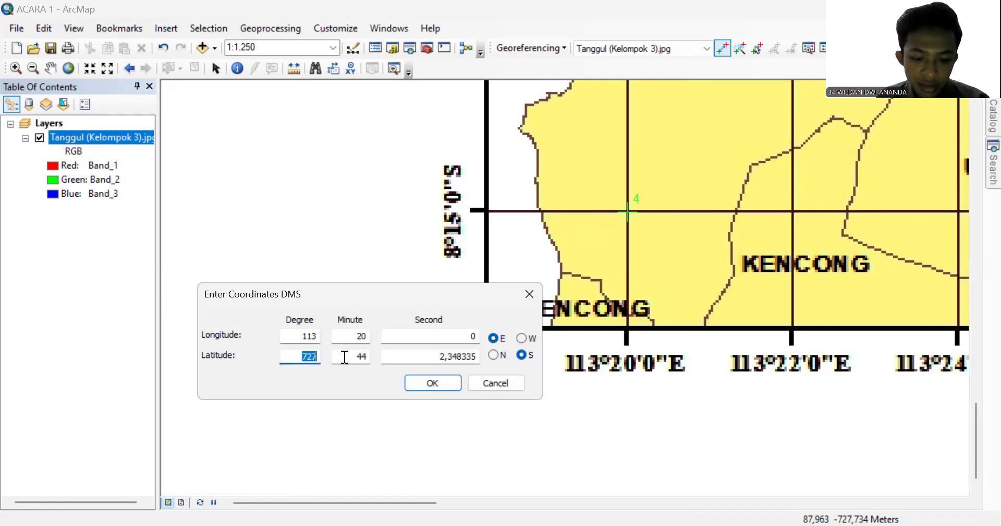
text(8)
key(Tab)
key(BackSpace)
text(15)
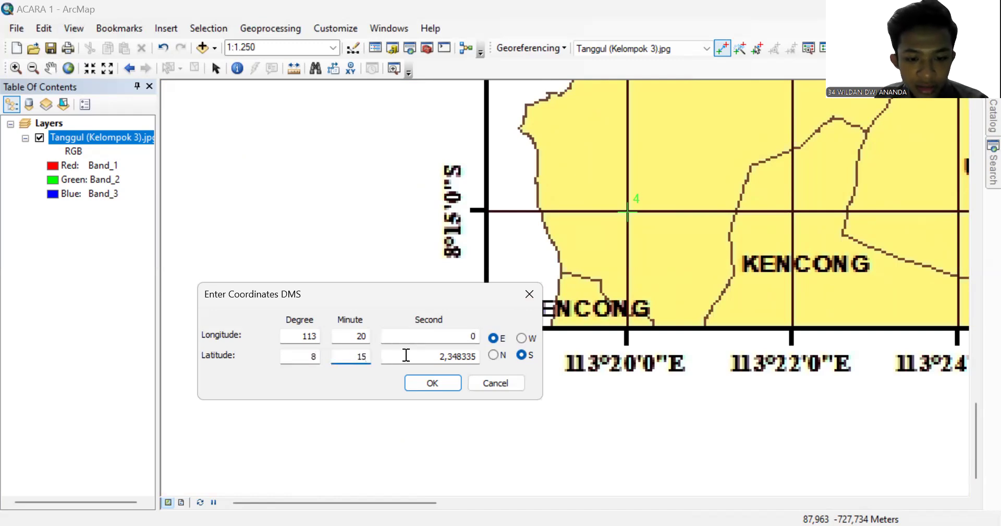
key(Tab)
text(0)
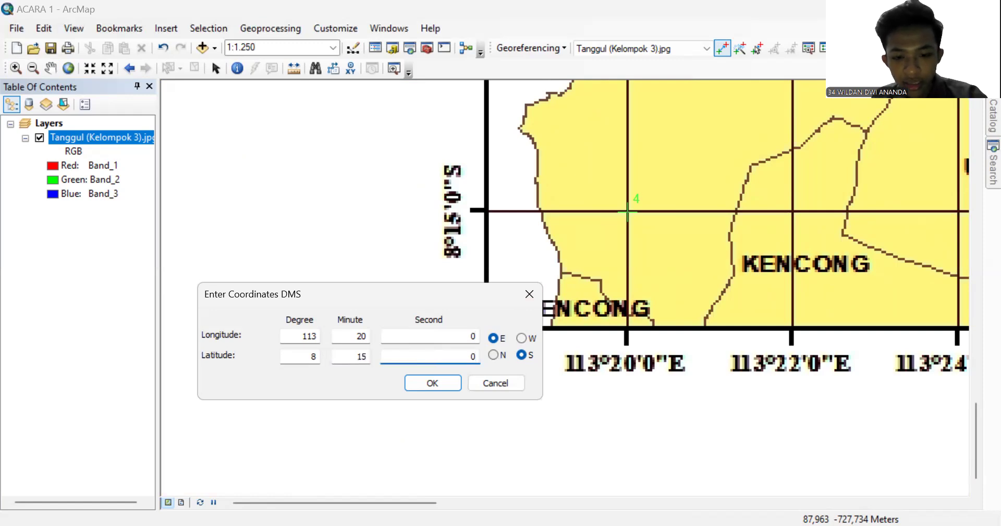
click(446, 382)
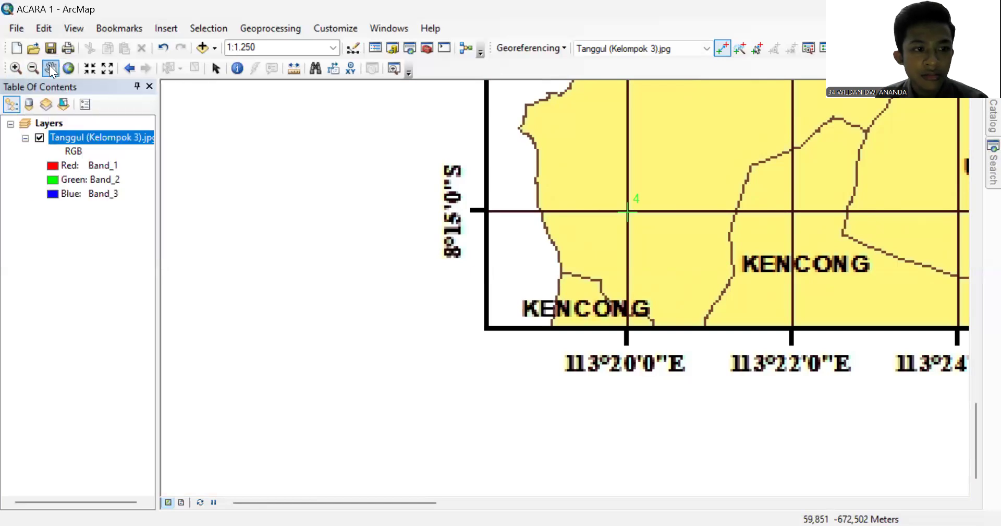
Examine the whole map image to check the placement of all four control points at its corner grid intersections.
click(32, 68)
click(678, 192)
click(618, 225)
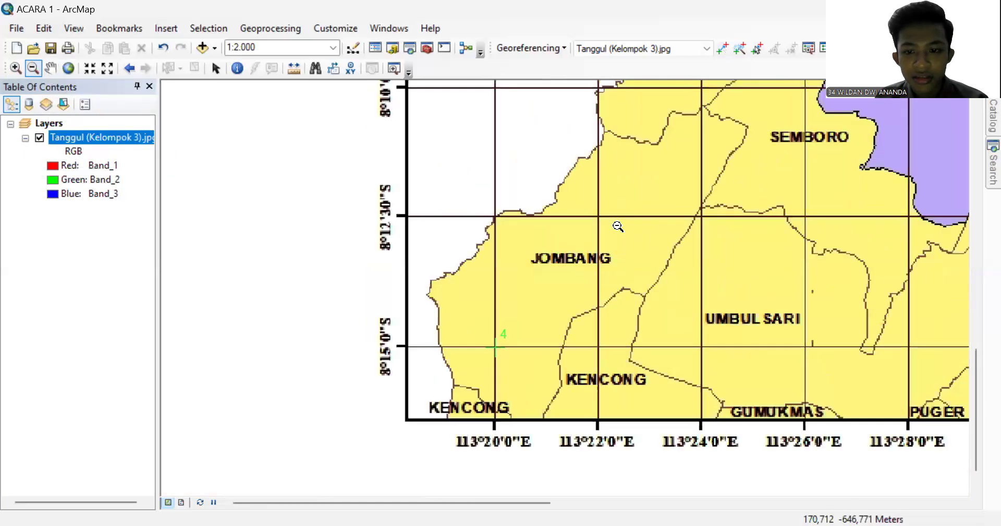
click(656, 226)
click(639, 228)
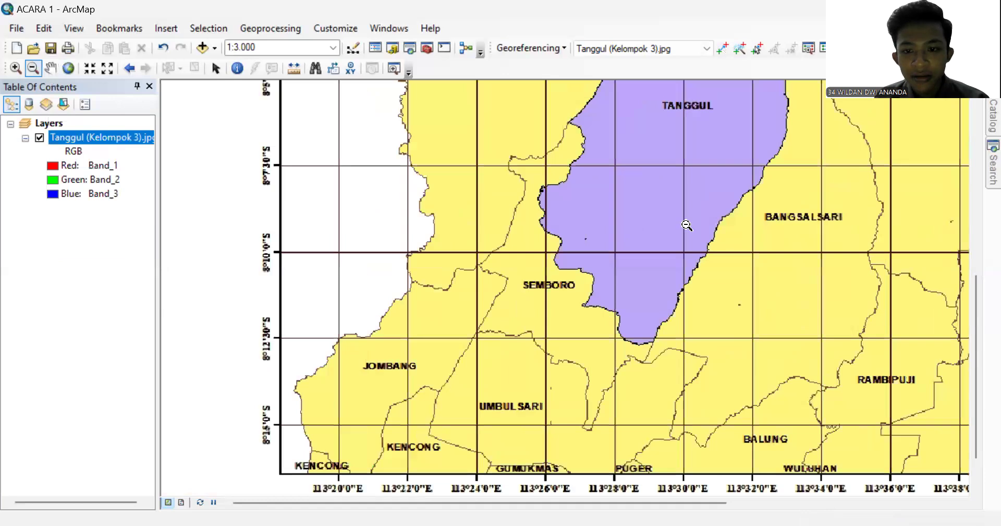
click(686, 225)
click(630, 296)
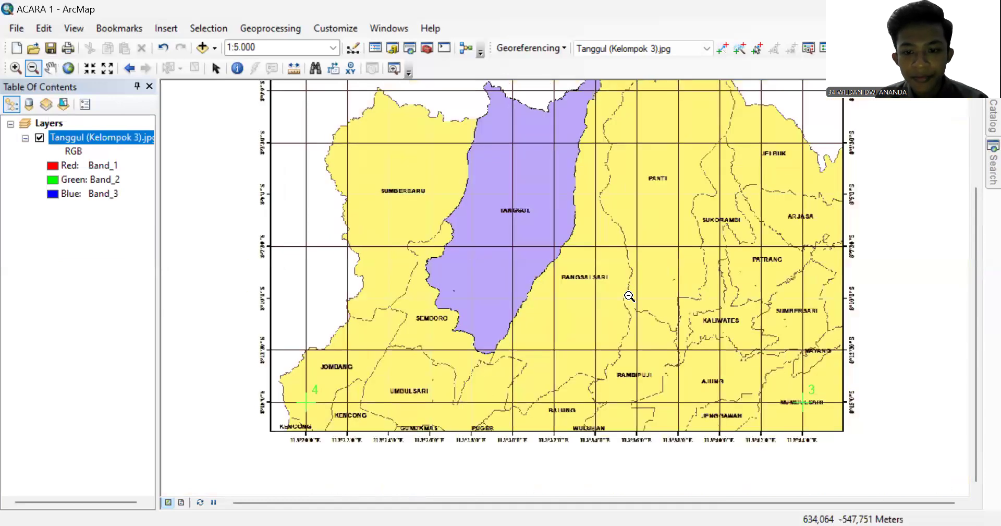
click(631, 296)
click(509, 193)
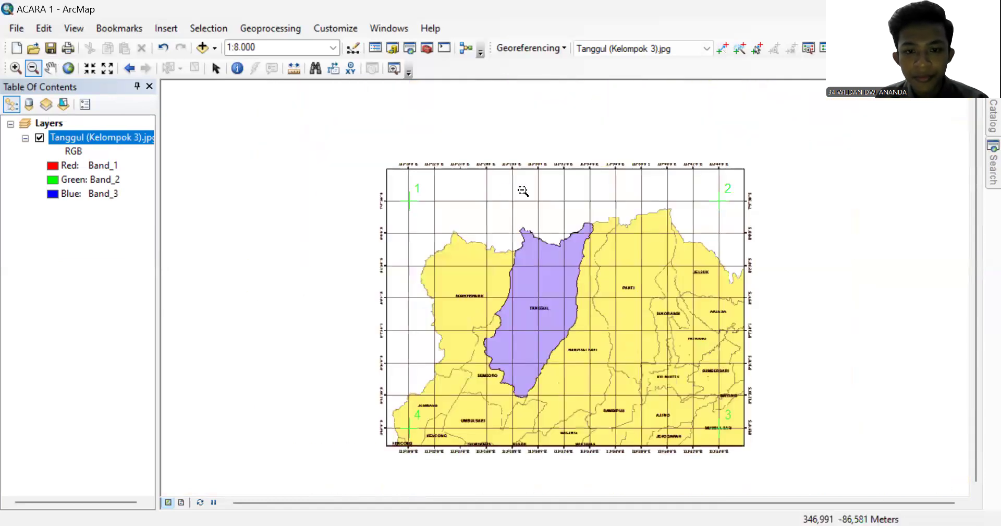
click(16, 68)
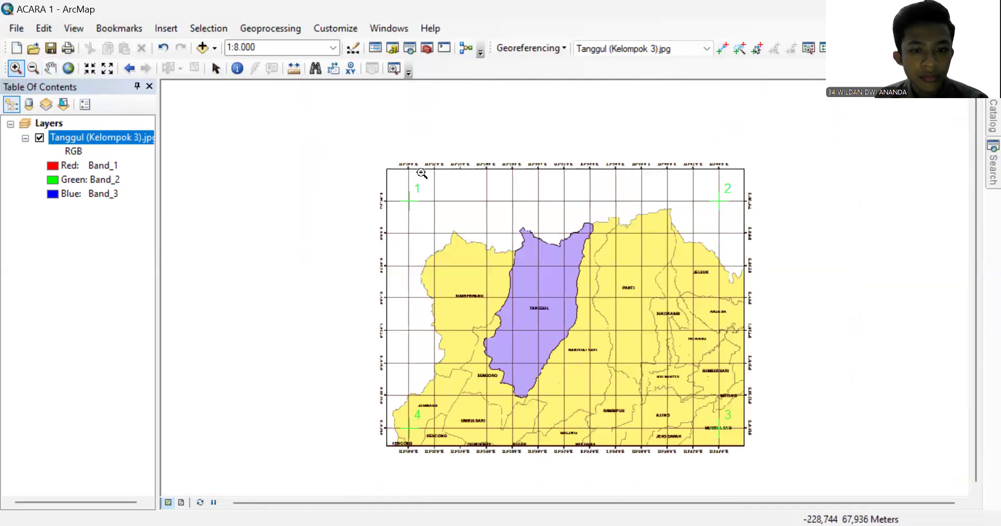
click(479, 213)
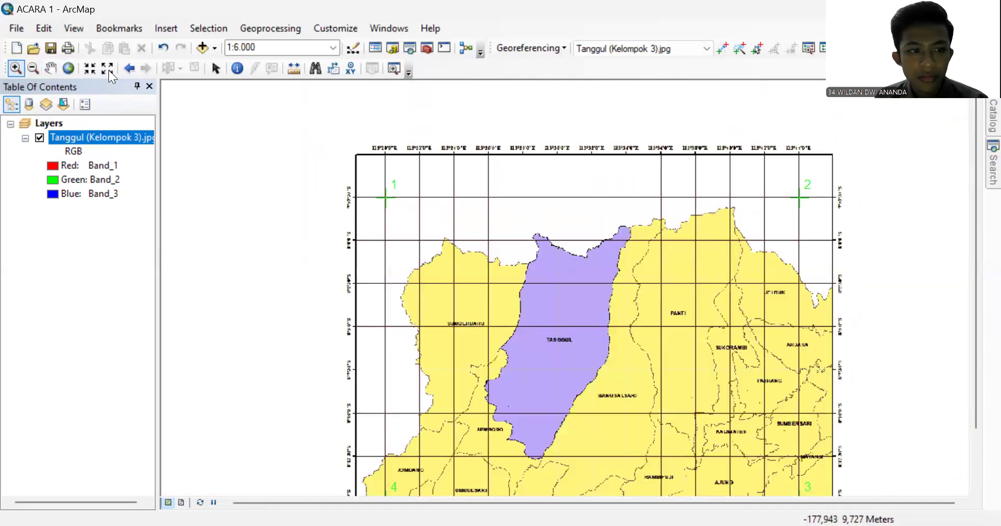
click(51, 66)
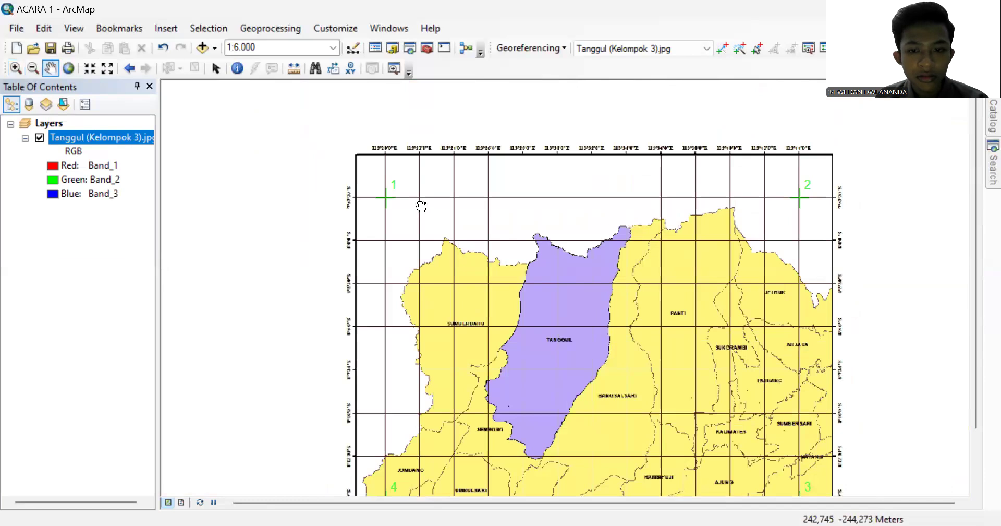
drag(421, 206, 383, 163)
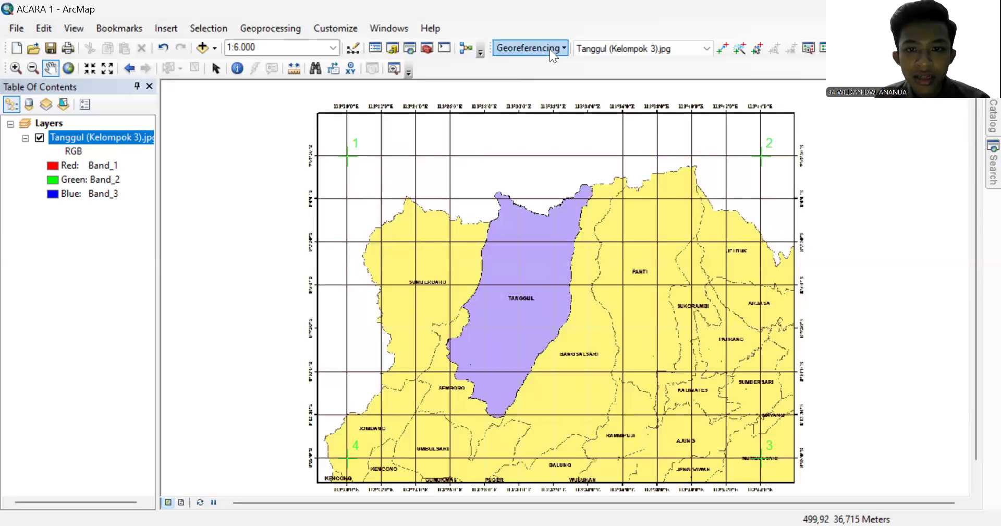
Update the georeferencing with the four control points and show the full extent of the Tanggul (Kelompok 3).jpg layer.
click(549, 49)
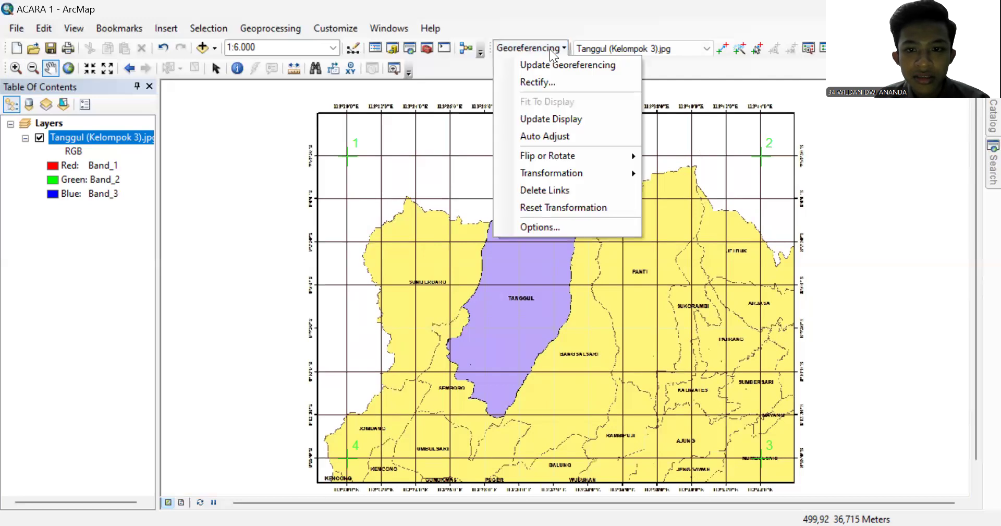
click(593, 64)
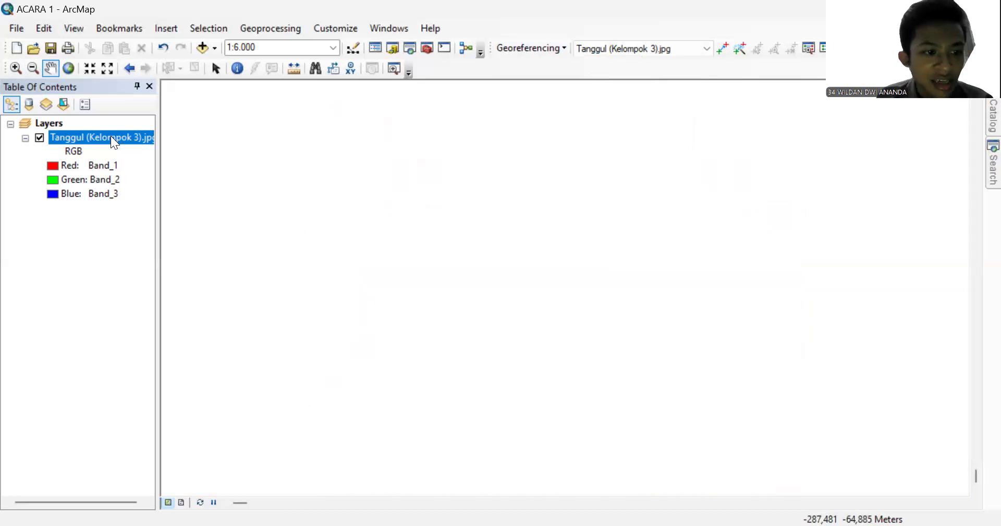
right_click(78, 137)
click(166, 220)
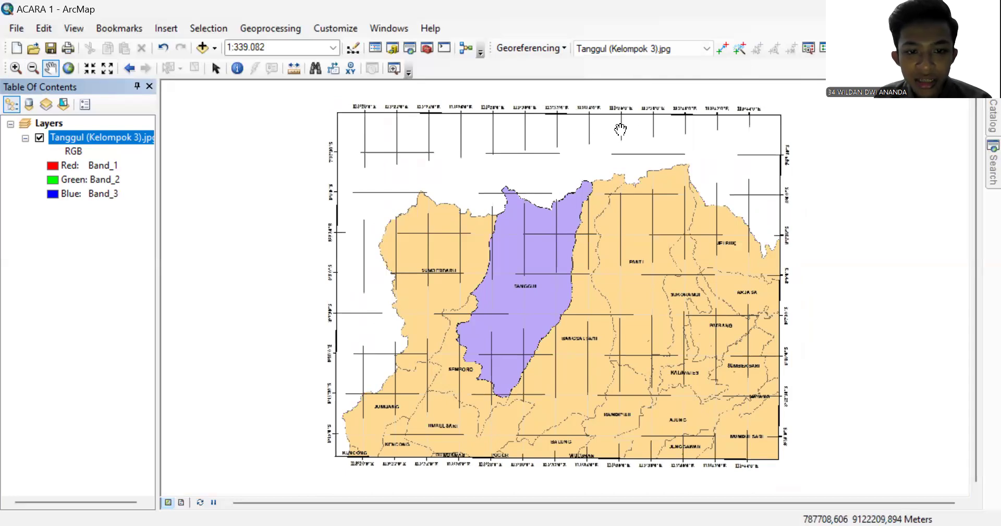
Open the link table to check the control points' total RMS error.
click(823, 48)
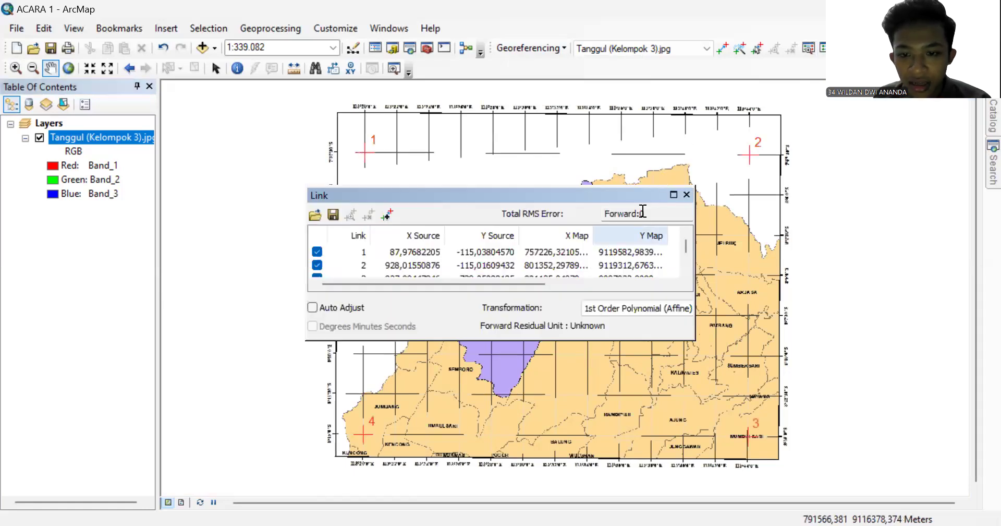